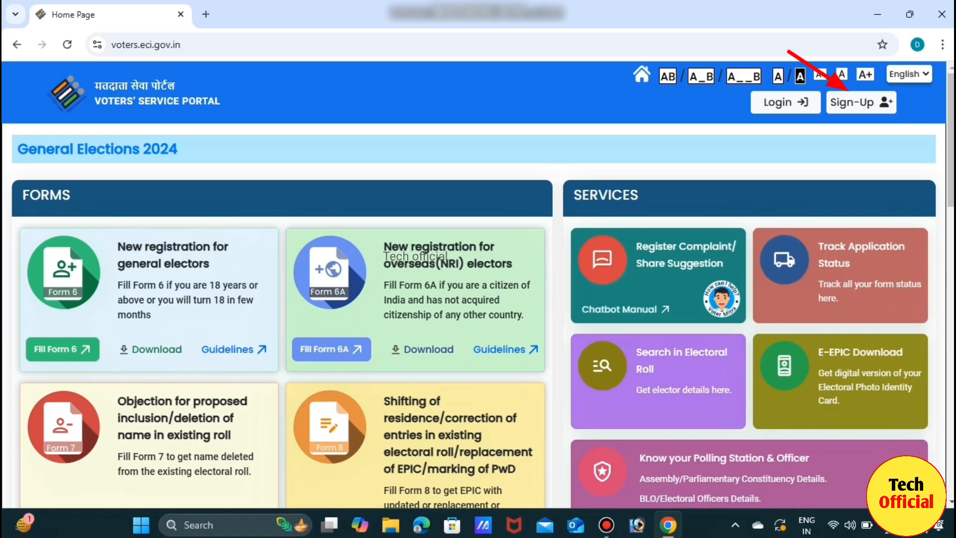
# Step: Go from the Sign-Up page to the resident electors' Login page instead of registering
pyautogui.click(861, 102)
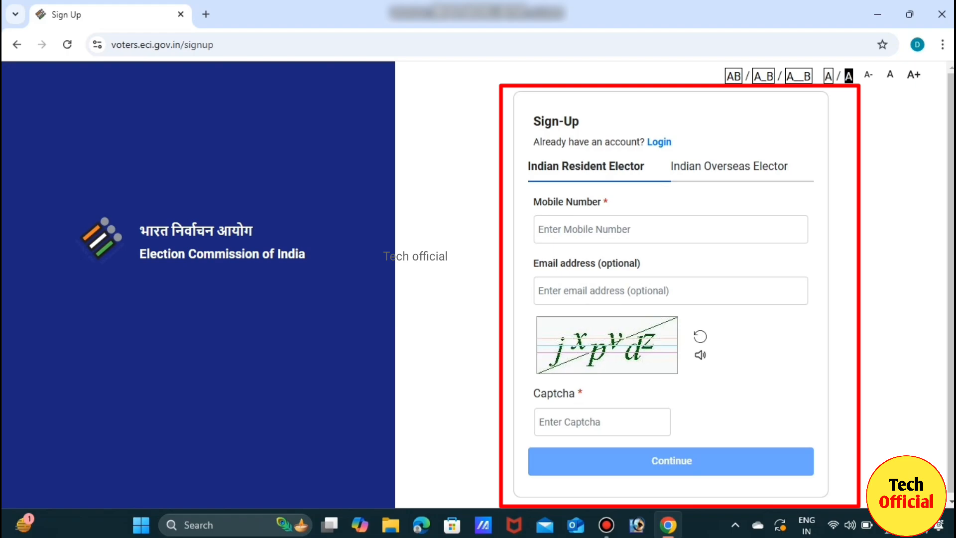
pyautogui.click(540, 291)
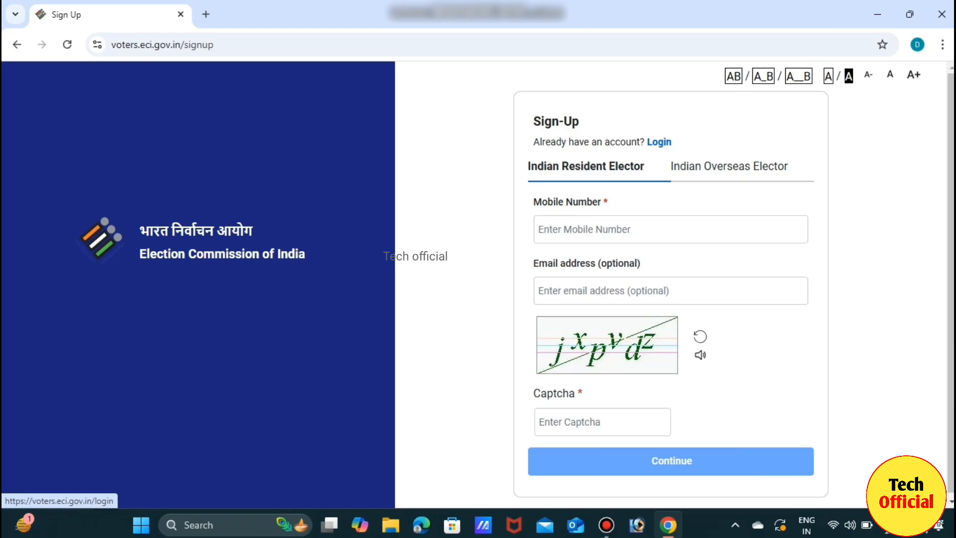
pyautogui.click(659, 142)
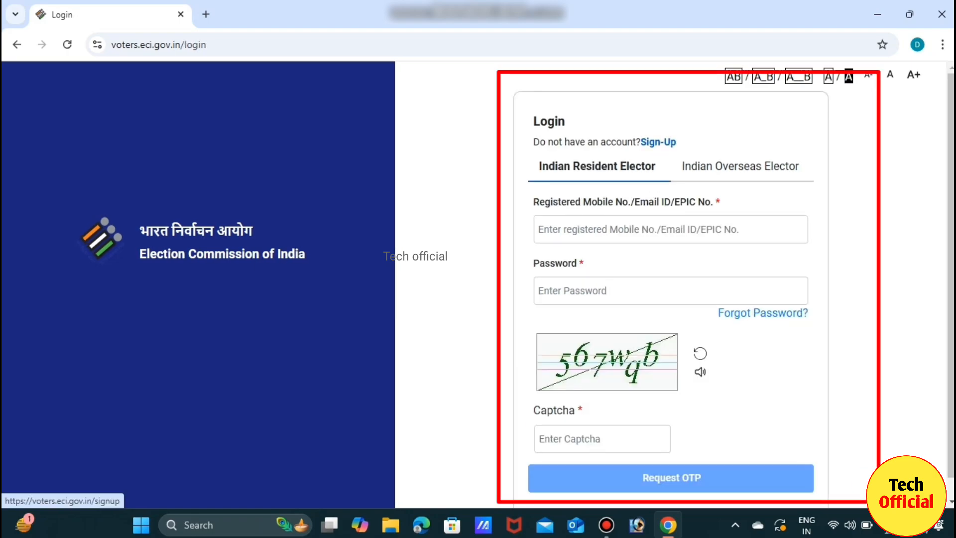
# Step: Log in with the registered mobile number, the account password and captcha 567wqb, then request the OTP
pyautogui.click(648, 229)
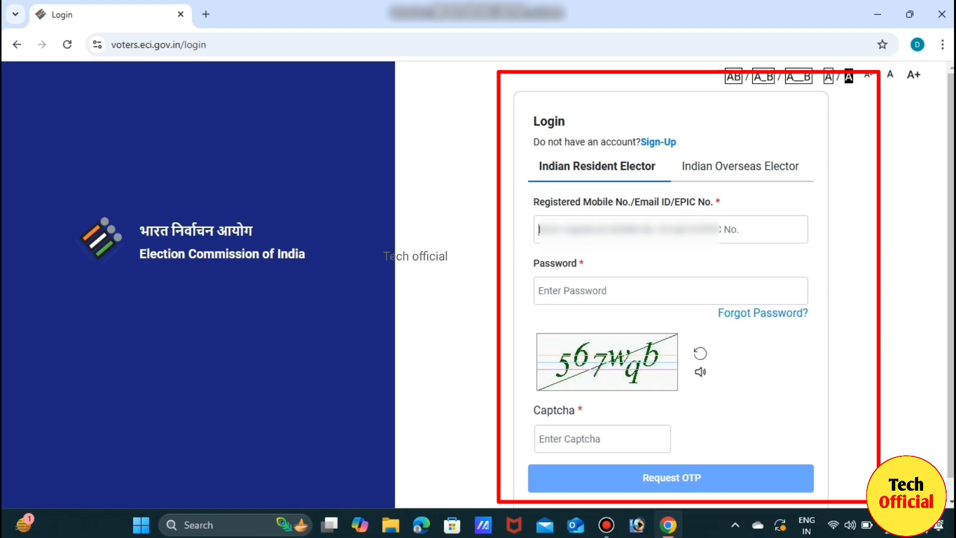
pyautogui.write('9')
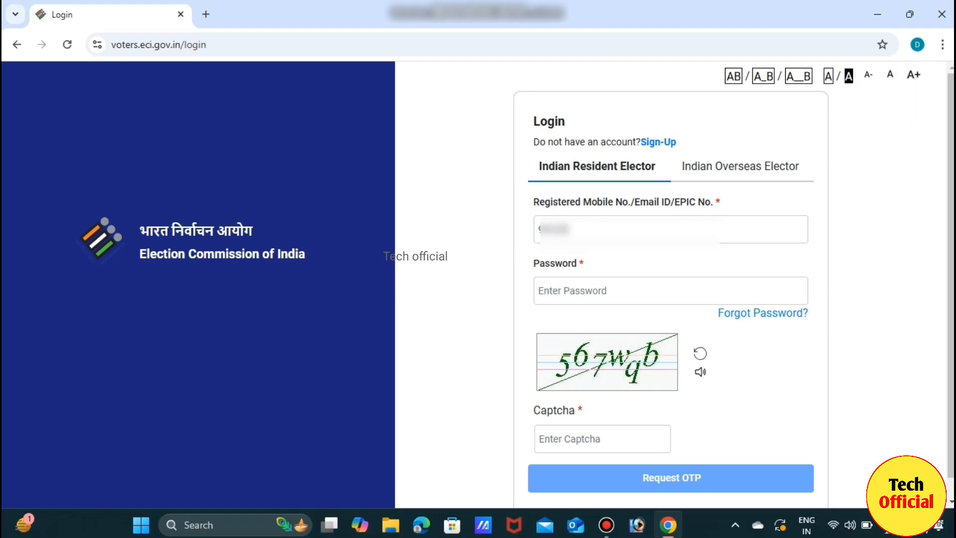
pyautogui.write('*****')
pyautogui.press('Tab')
pyautogui.write('*')
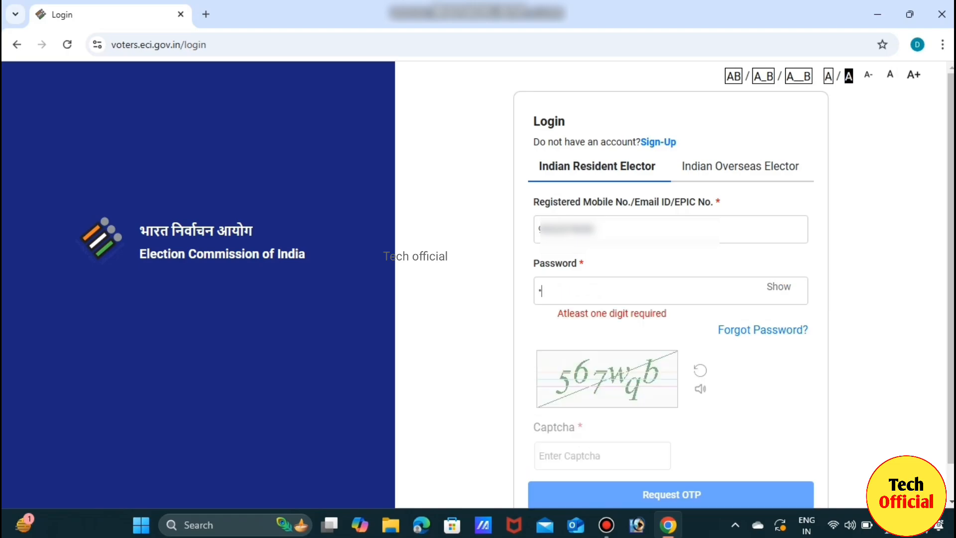
pyautogui.write('**********')
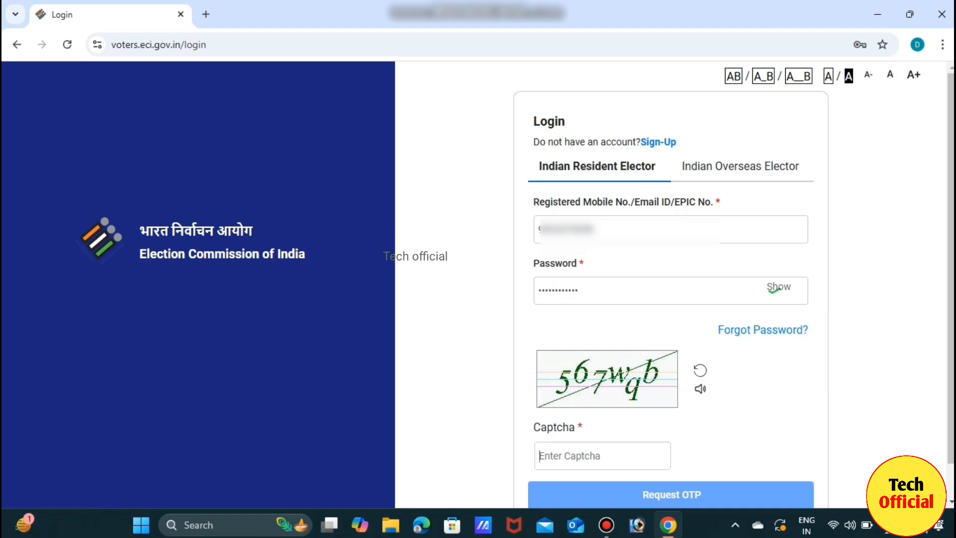
pyautogui.click(602, 455)
pyautogui.write('56')
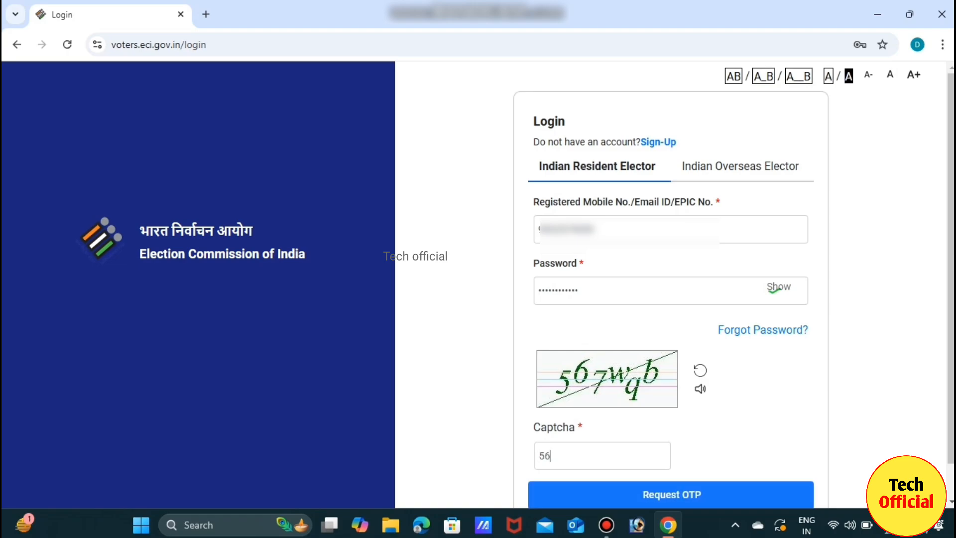
pyautogui.write('7wqb')
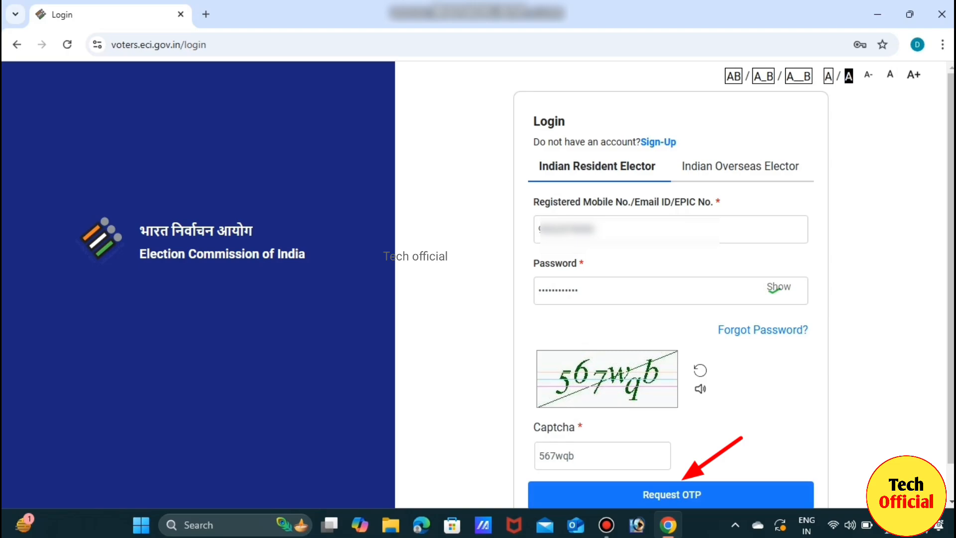
pyautogui.press('Tab')
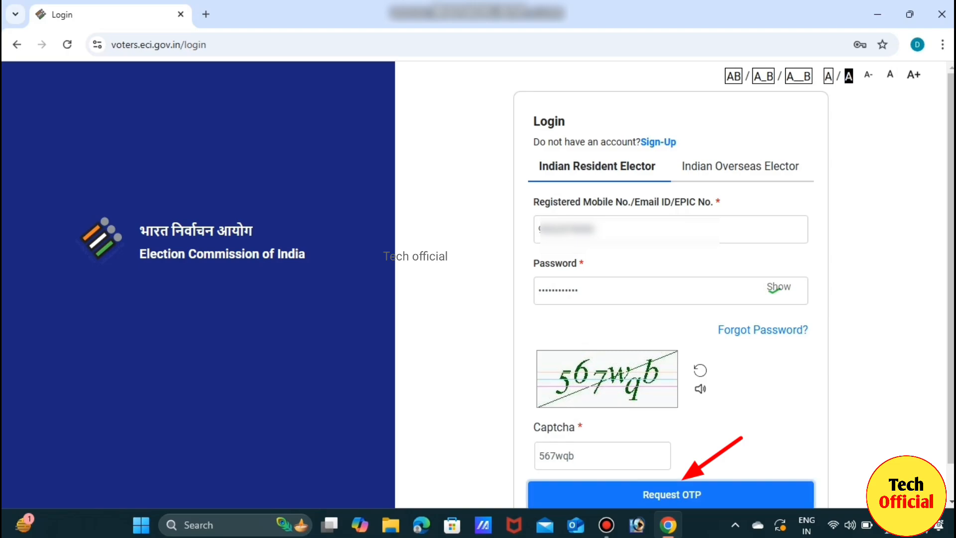
pyautogui.press('Return')
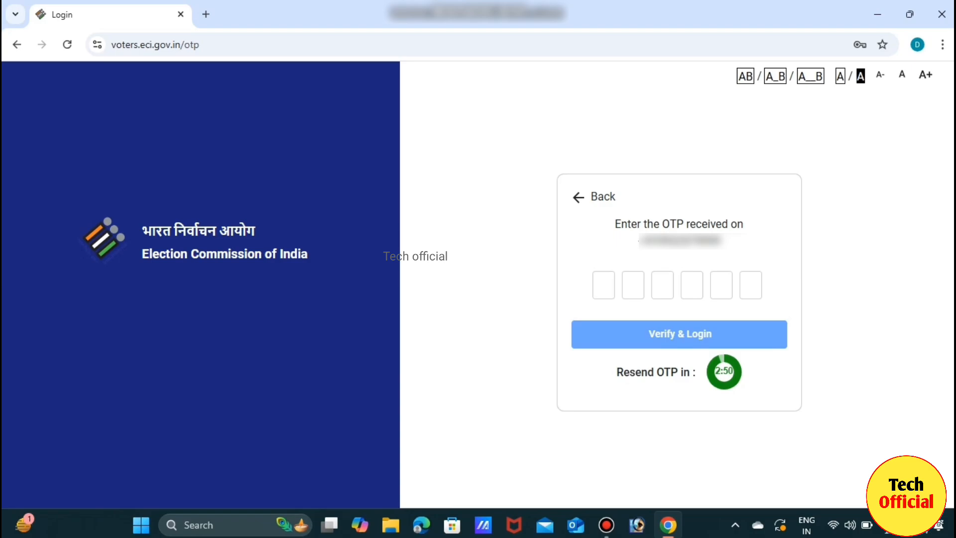
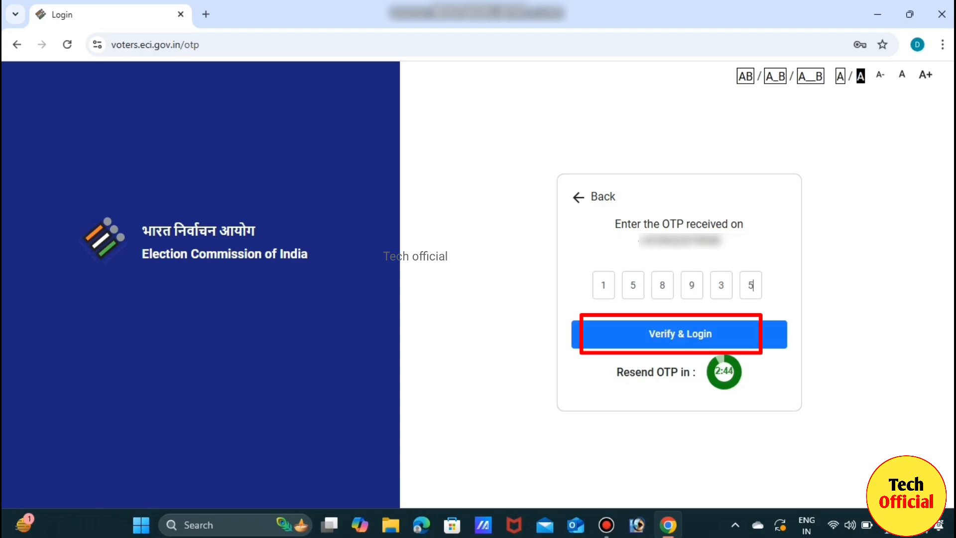
# Step: Enter the six-digit login OTP and verify it
pyautogui.press('Return')
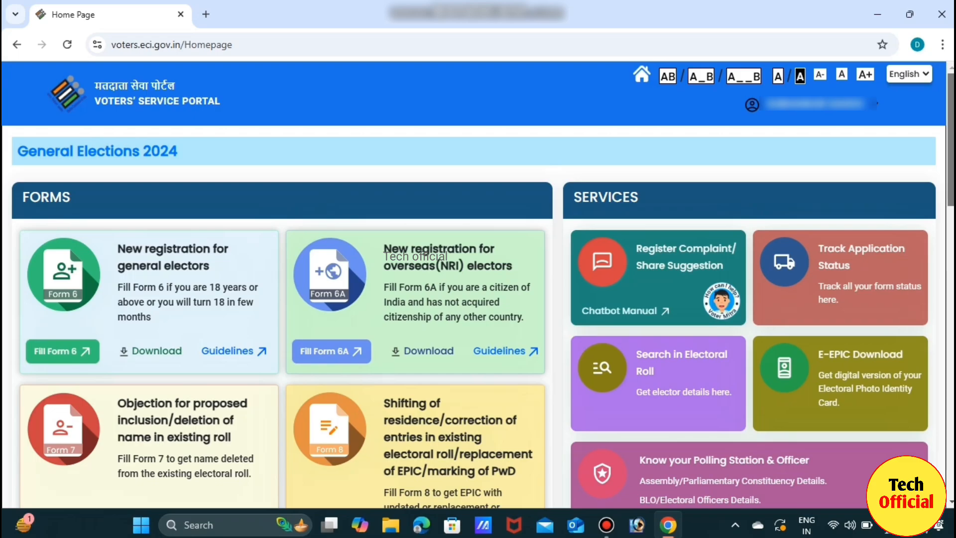
pyautogui.scroll(-1, 483, 292)
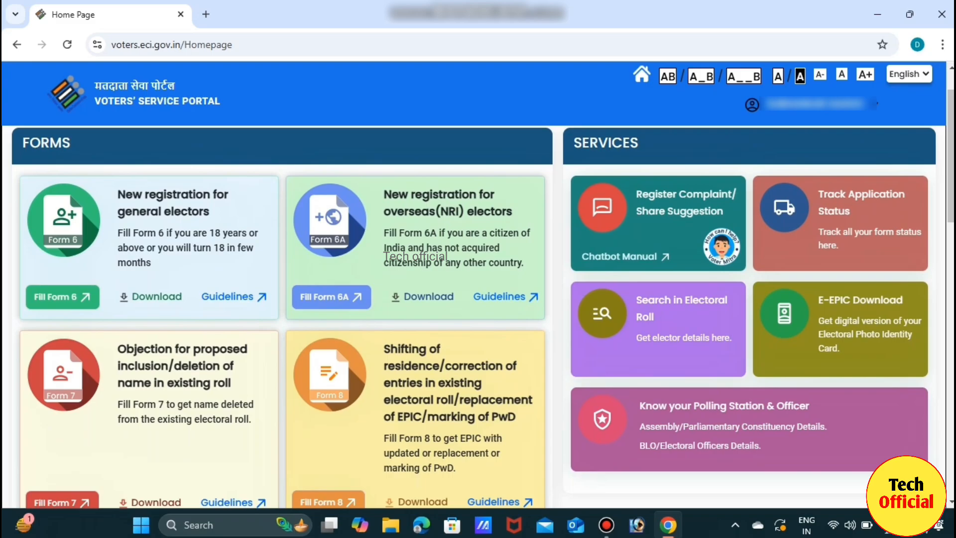
pyautogui.scroll(-1, 478, 299)
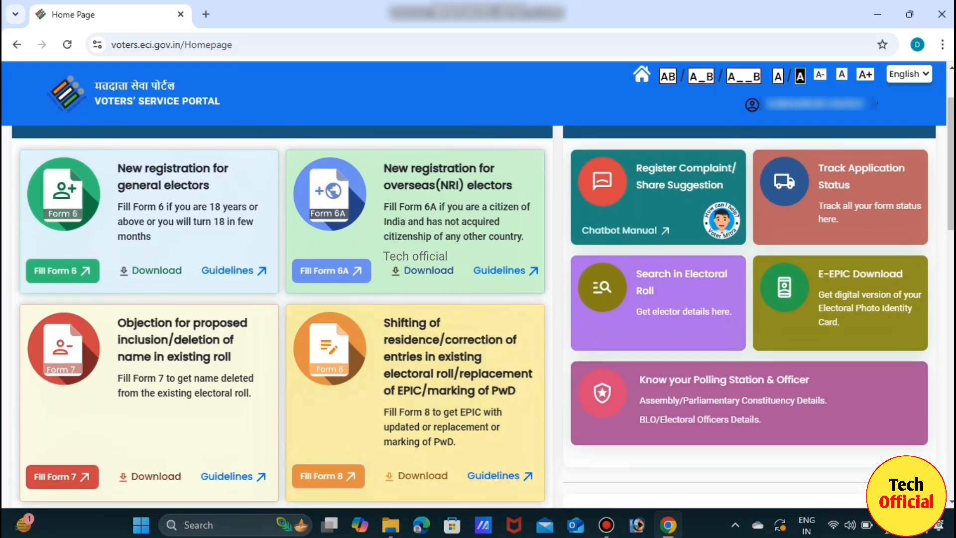
# Step: Start Form 6 with state West Bengal, district PURBO MEDINIPUR and assembly constituency Panskura Purba
pyautogui.click(63, 270)
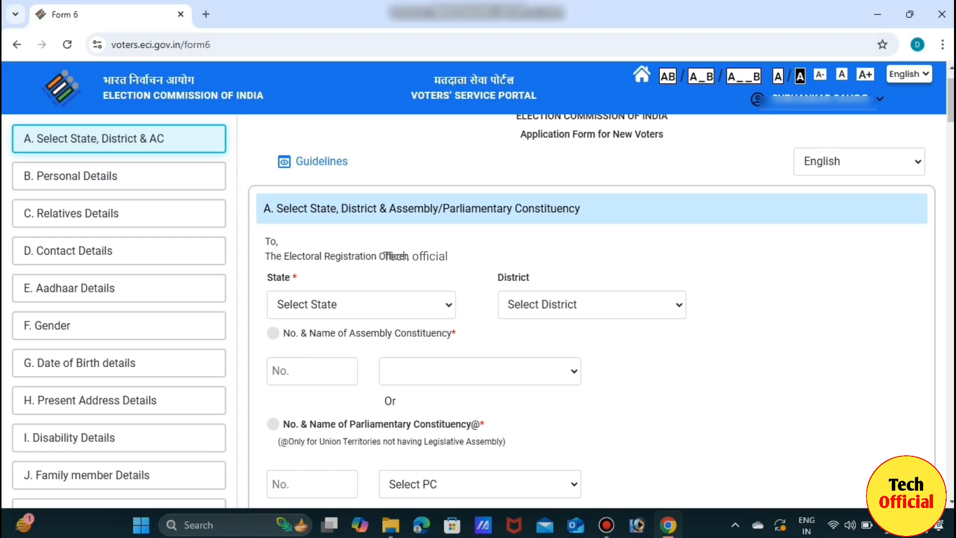
pyautogui.click(361, 304)
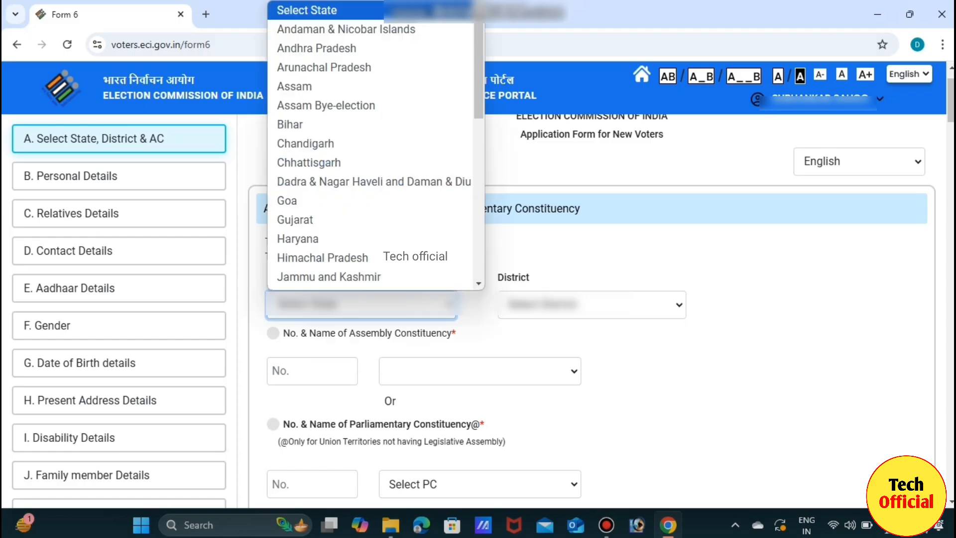
pyautogui.press('w')
pyautogui.press('Return')
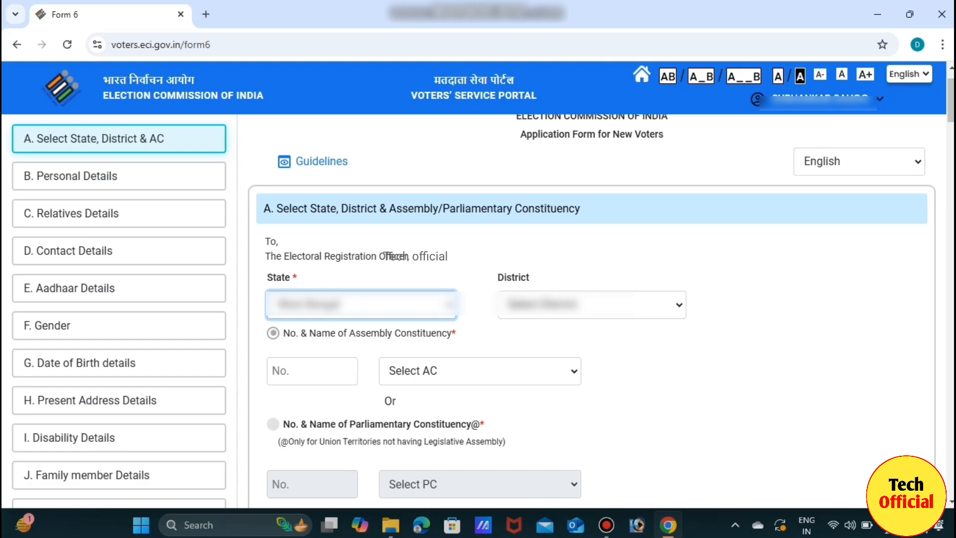
pyautogui.click(592, 305)
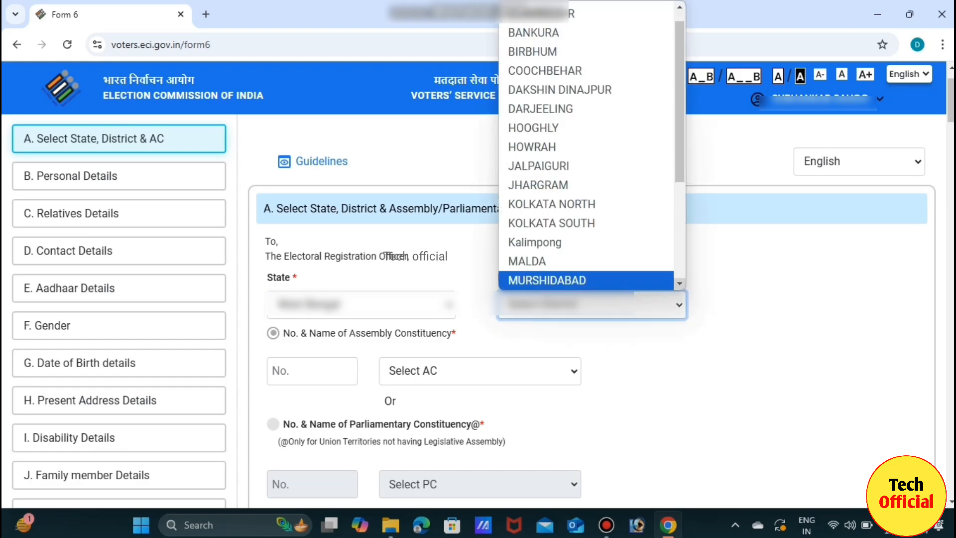
pyautogui.scroll(-3, 587, 149)
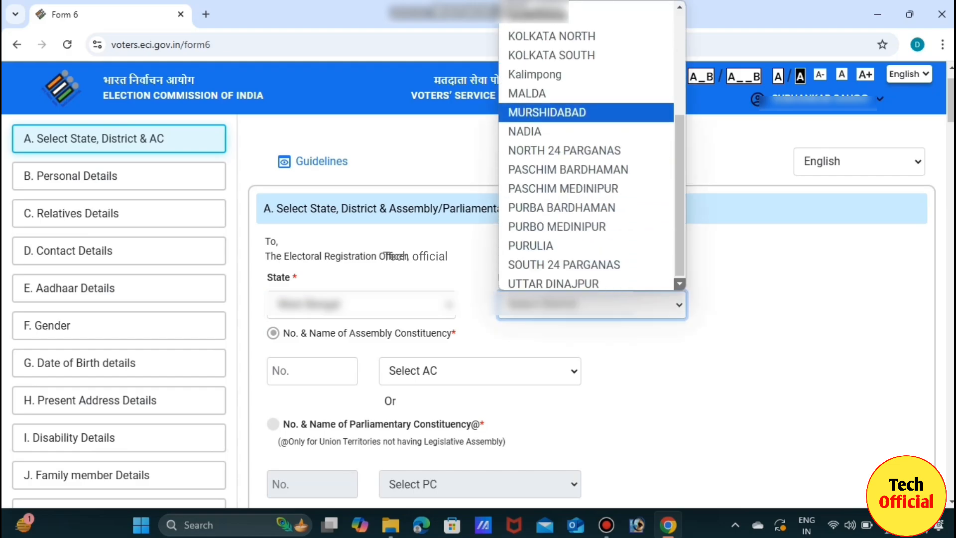
pyautogui.click(556, 226)
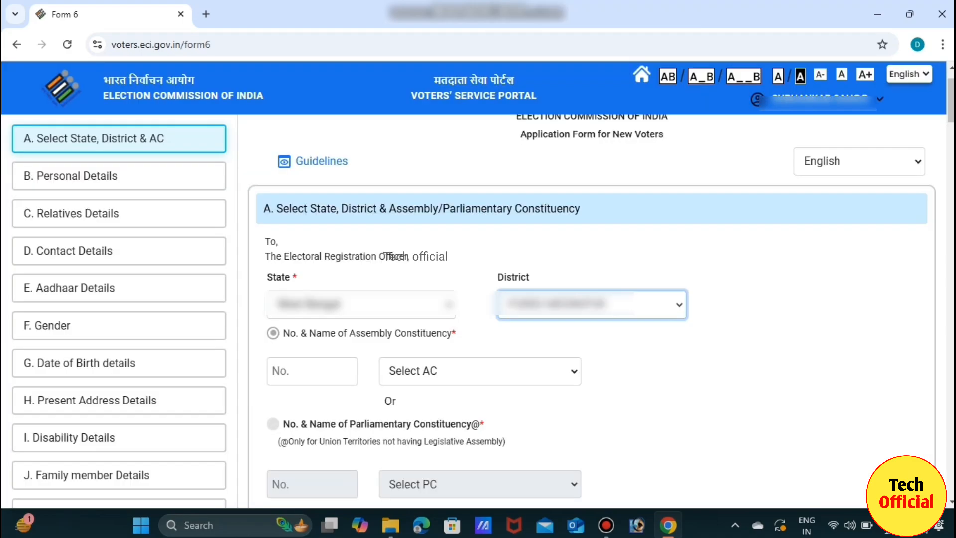
pyautogui.click(480, 371)
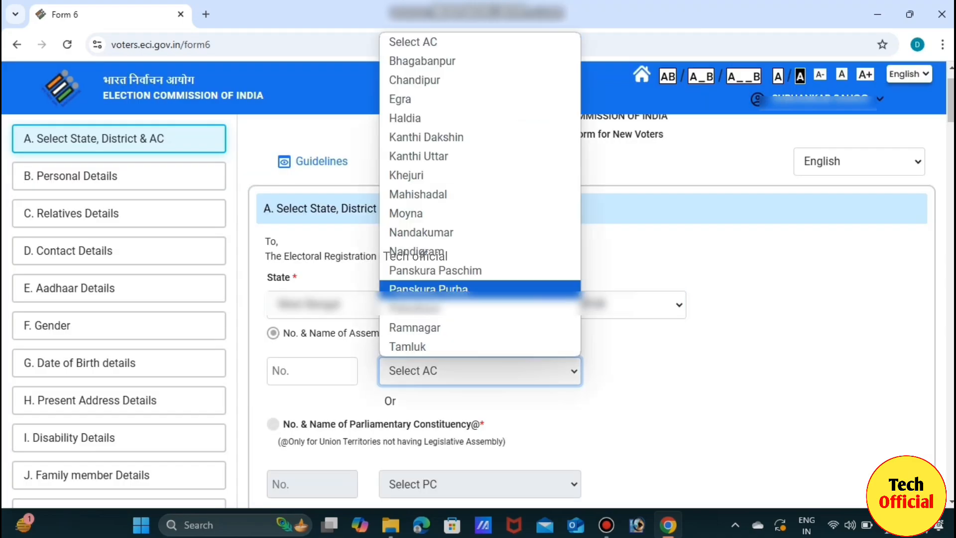
pyautogui.click(429, 289)
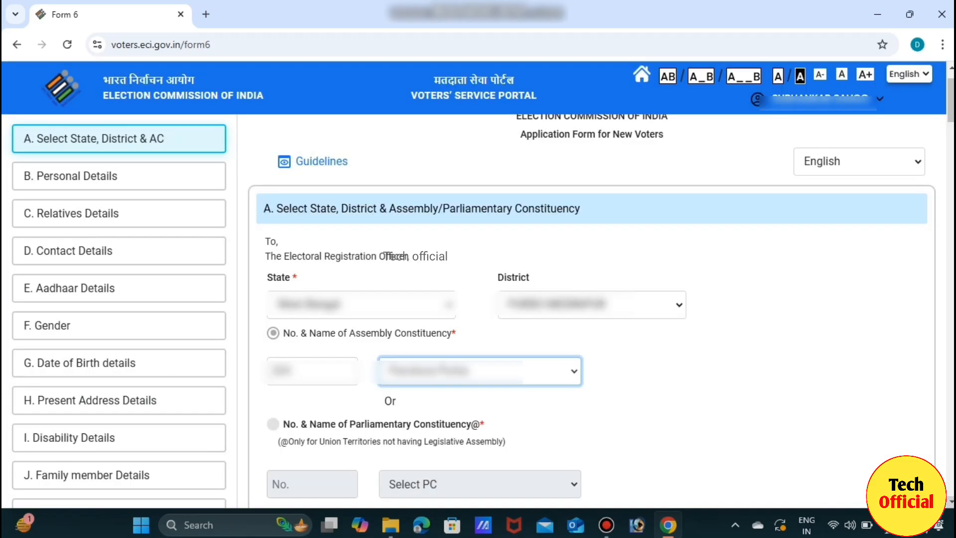
pyautogui.scroll(-5, 592, 312)
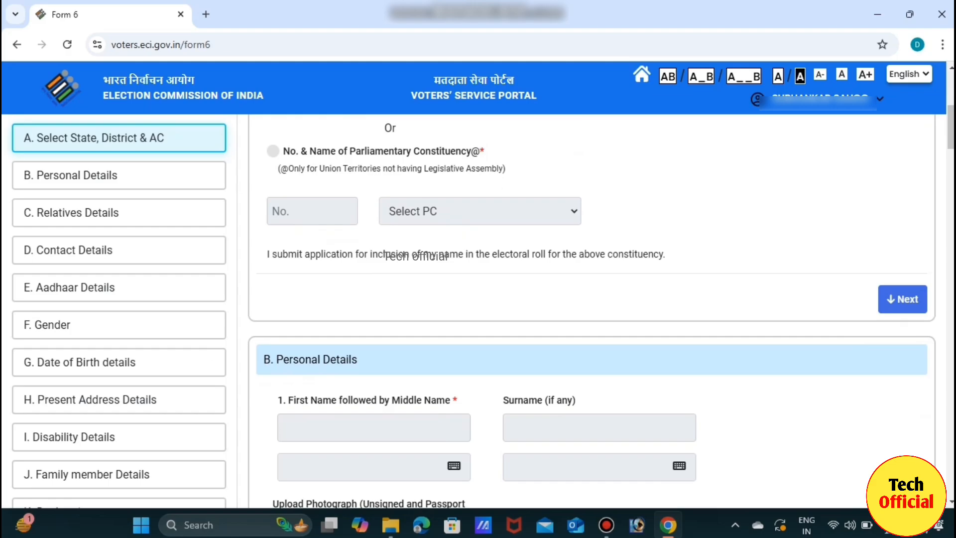
# Step: Move on to Personal Details, enter the applicant's first name, and close the Indic keyboard
pyautogui.click(903, 299)
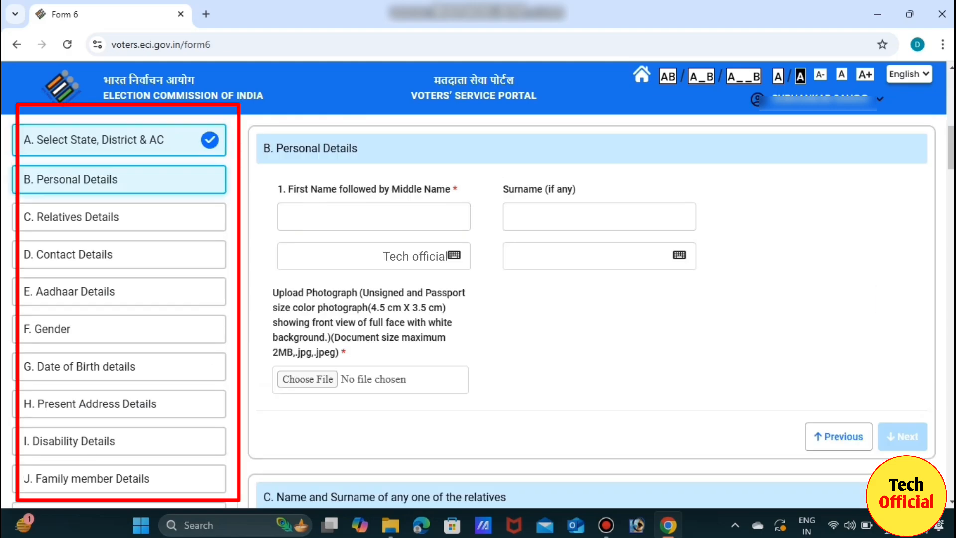
pyautogui.click(373, 216)
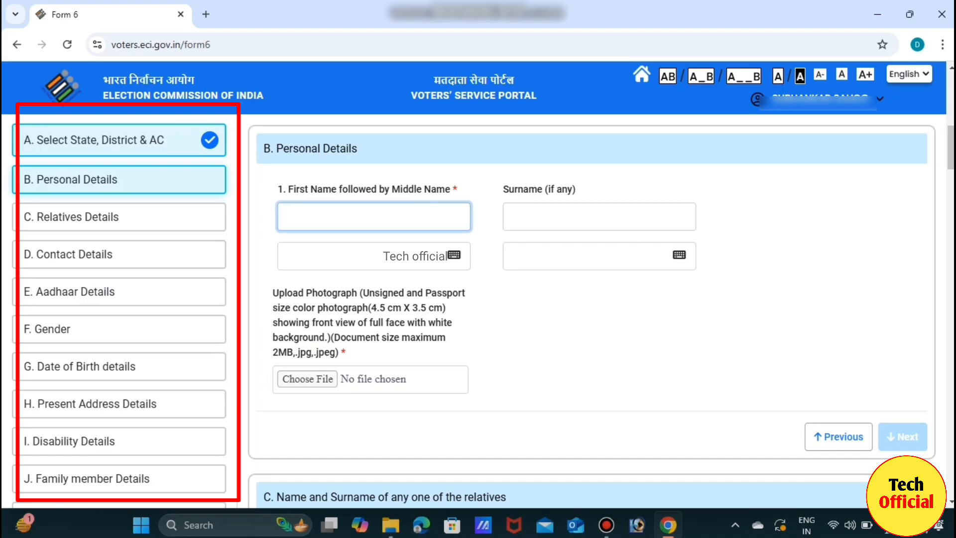
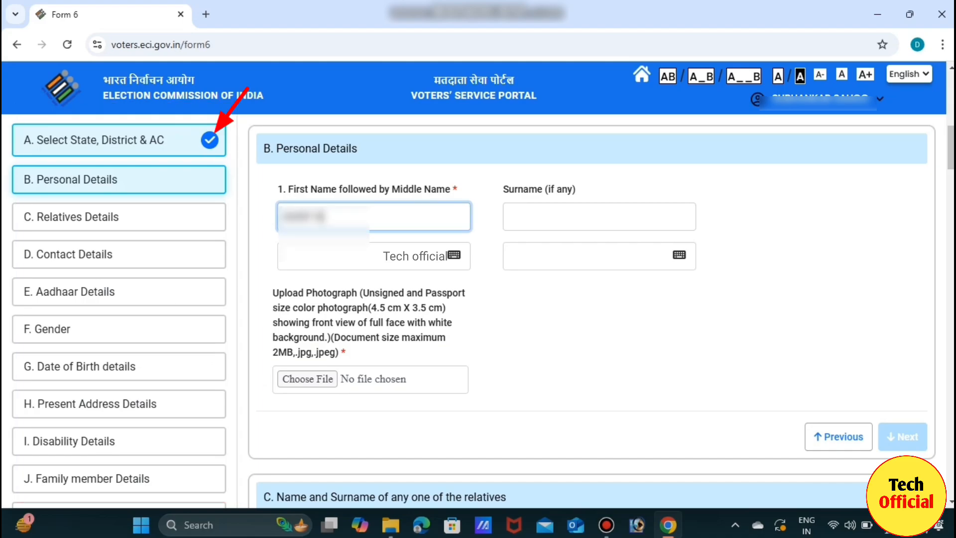
pyautogui.click(599, 217)
pyautogui.click(374, 256)
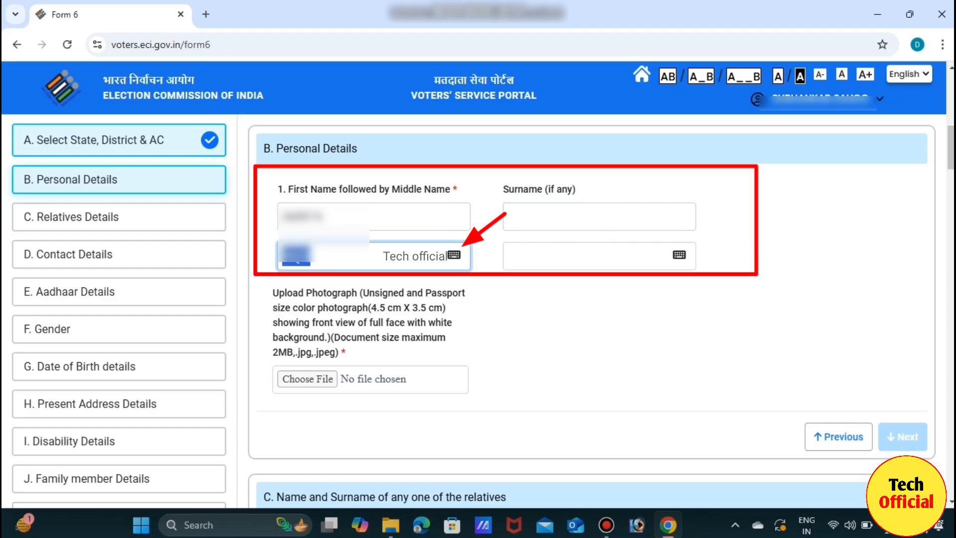
pyautogui.click(310, 255)
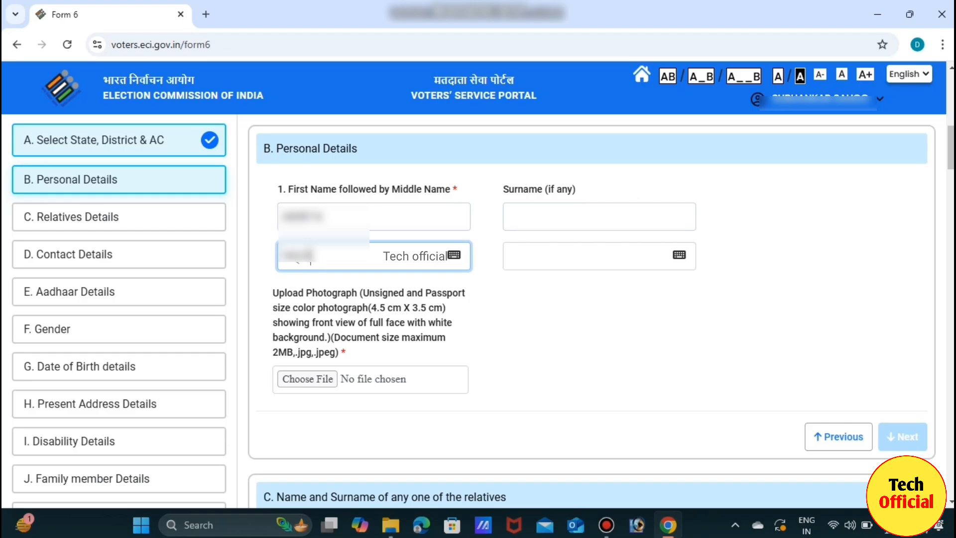
pyautogui.click(453, 255)
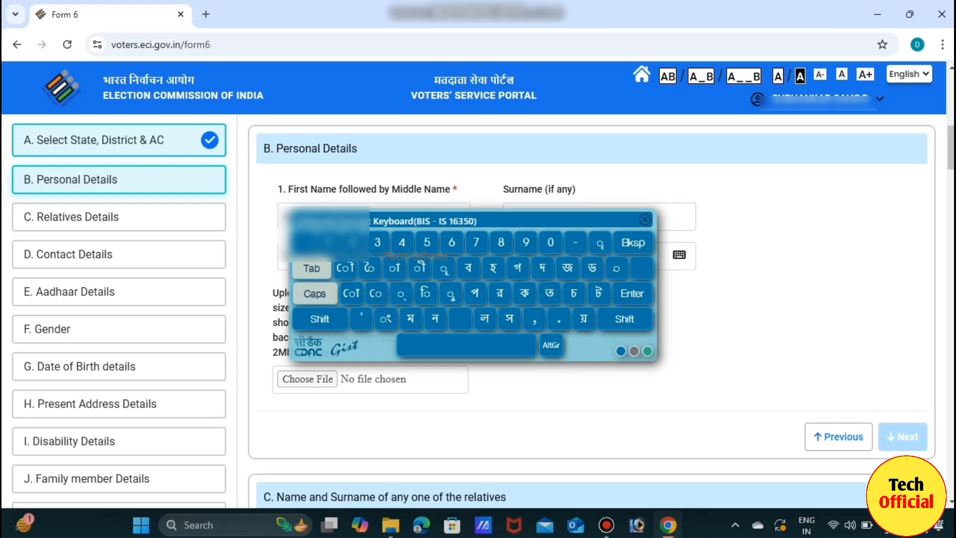
pyautogui.moveTo(473, 220); pyautogui.dragTo(629, 288)
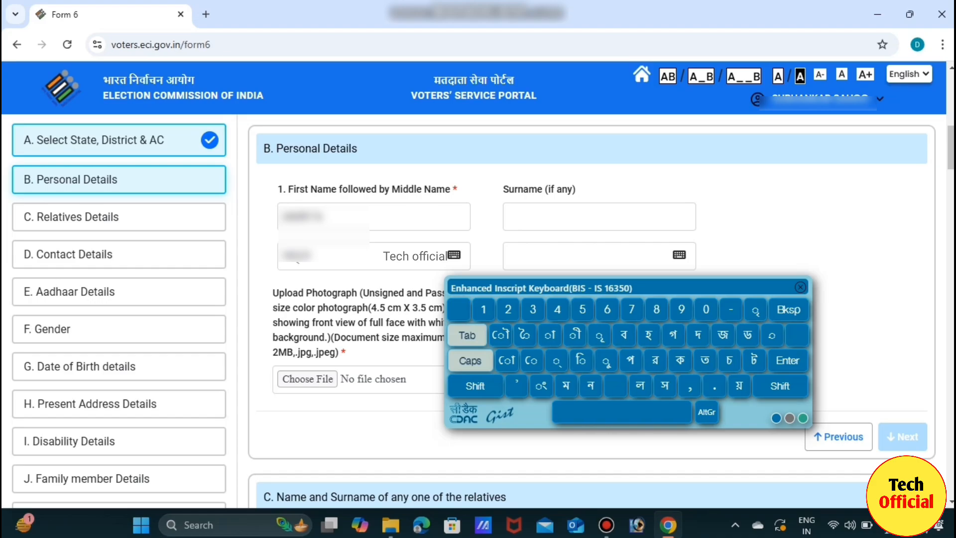
pyautogui.click(800, 287)
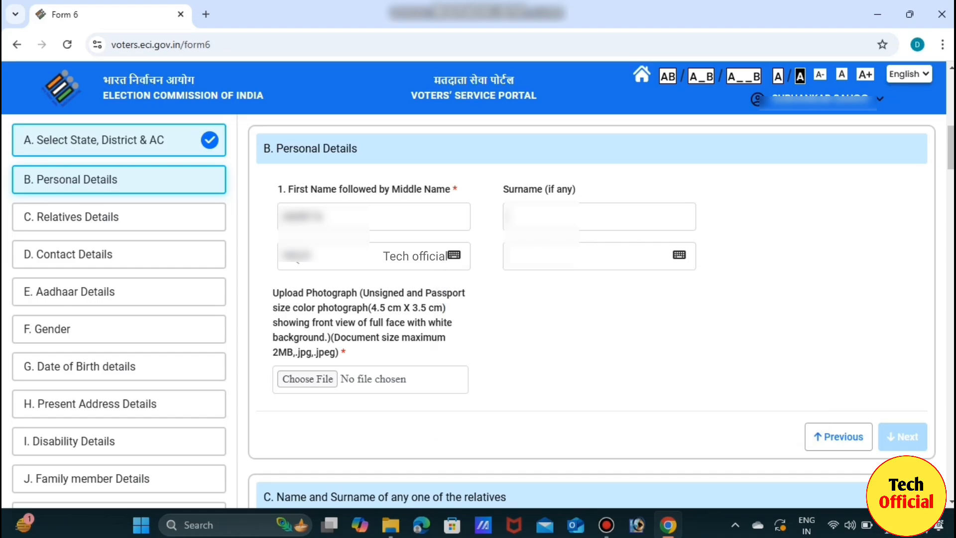
# Step: Enter the applicant's surname in both the English and regional-script fields
pyautogui.click(508, 216)
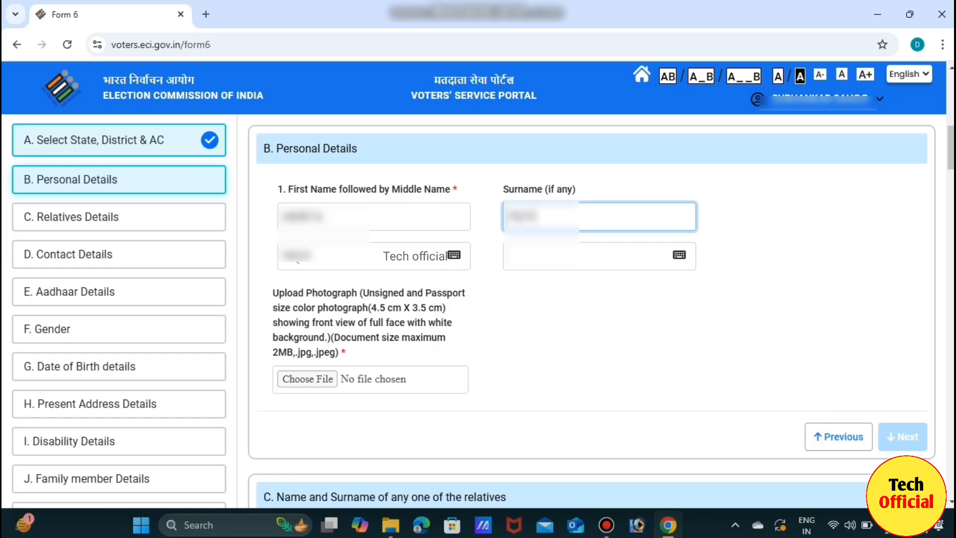
pyautogui.press('Tab')
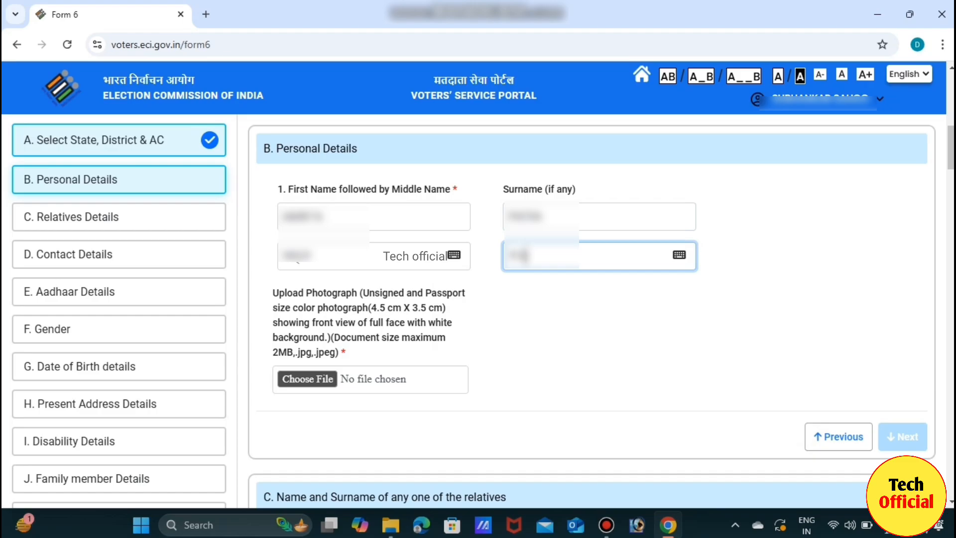
# Step: Upload amr.jpg as the applicant's photo, save the crop and confirm face detection
pyautogui.click(307, 379)
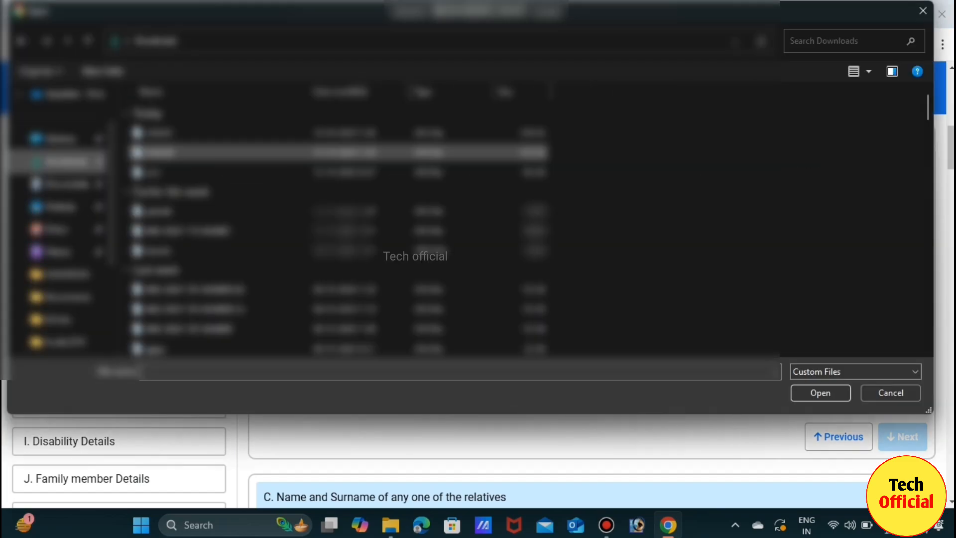
pyautogui.click(214, 172)
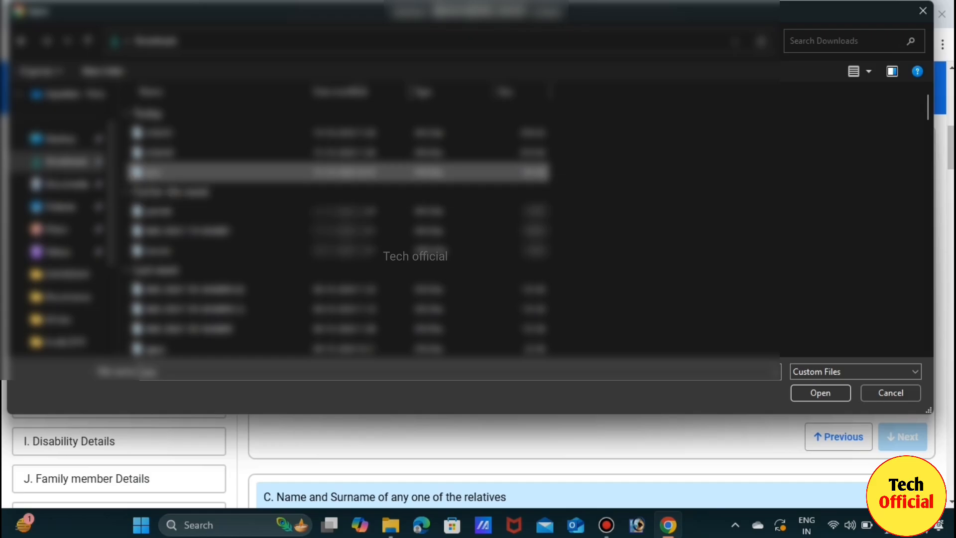
pyautogui.click(820, 392)
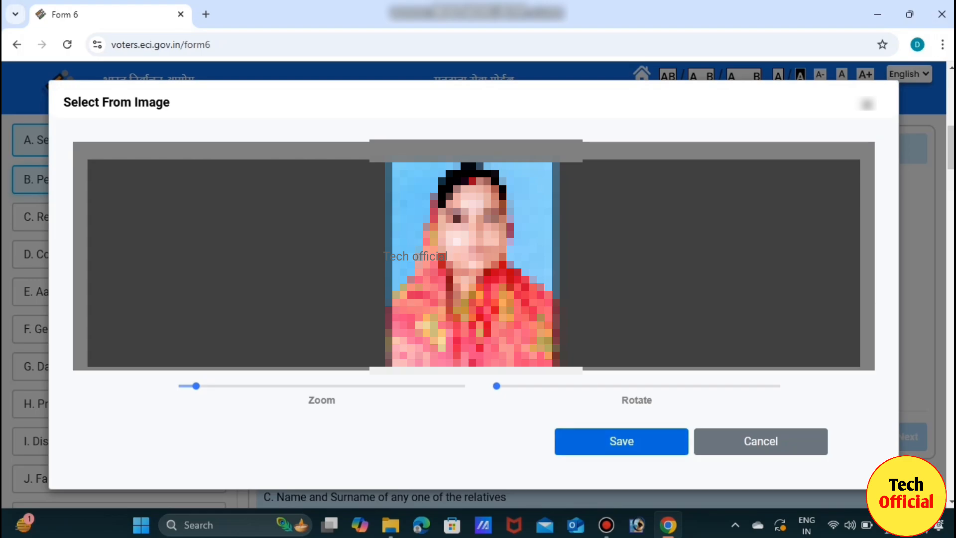
pyautogui.click(622, 441)
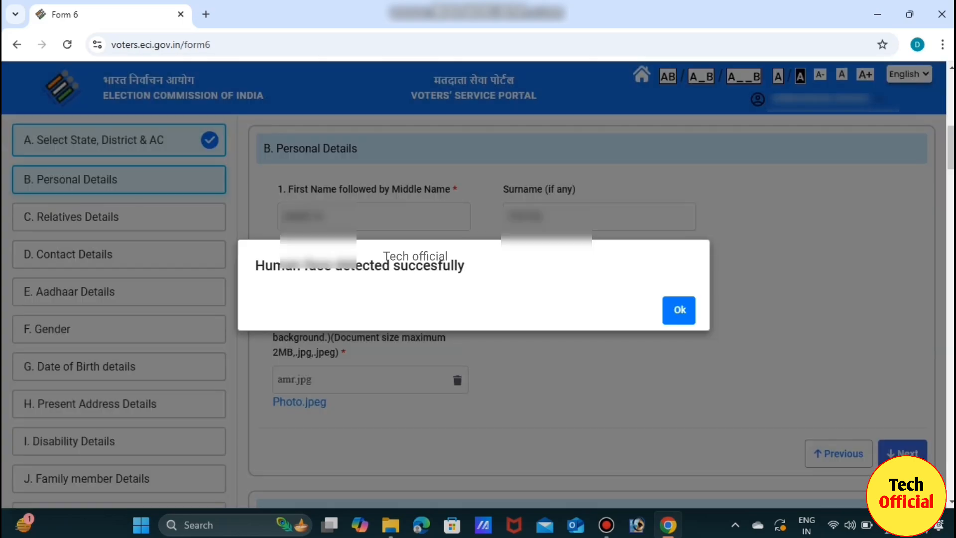
pyautogui.click(678, 310)
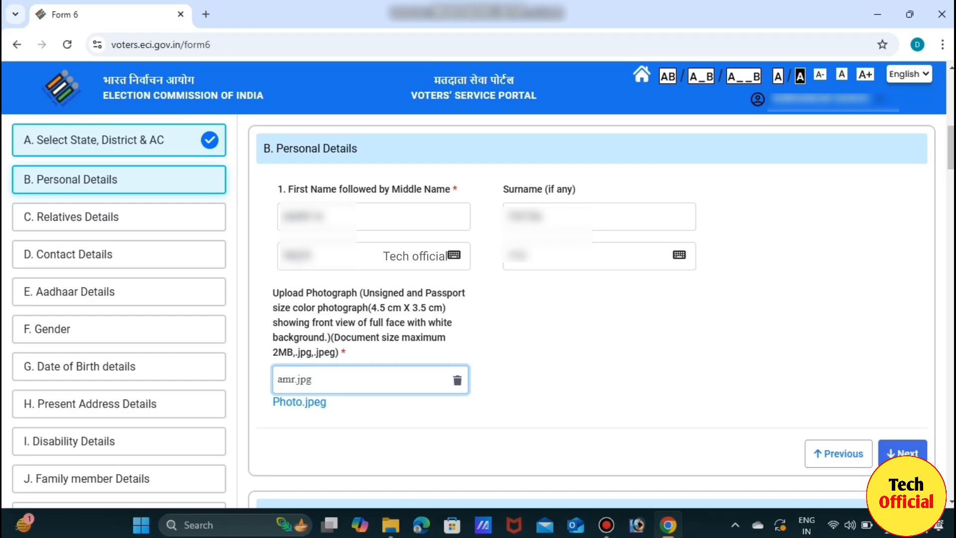
# Step: Select Husband as the relative, enter his name and surname, and continue to Contact Details
pyautogui.click(902, 452)
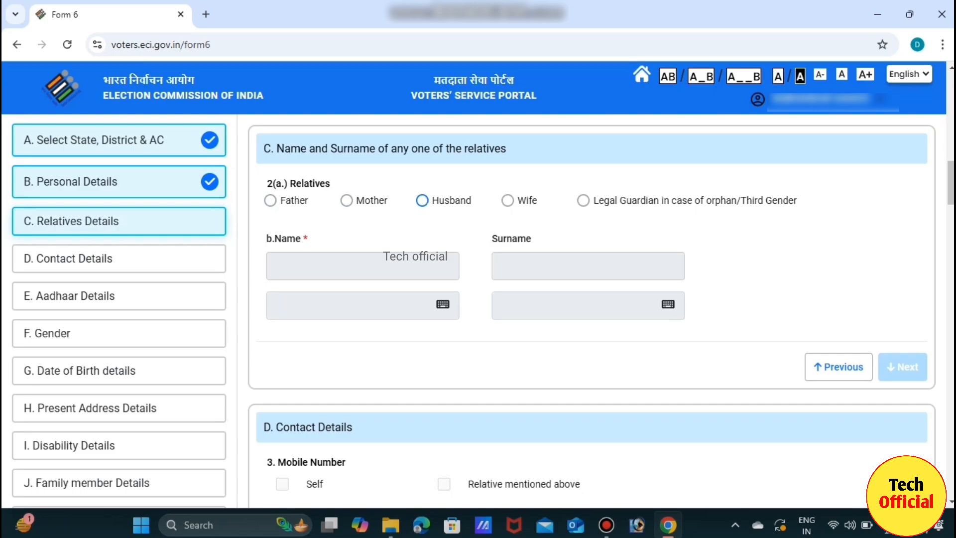
pyautogui.click(423, 200)
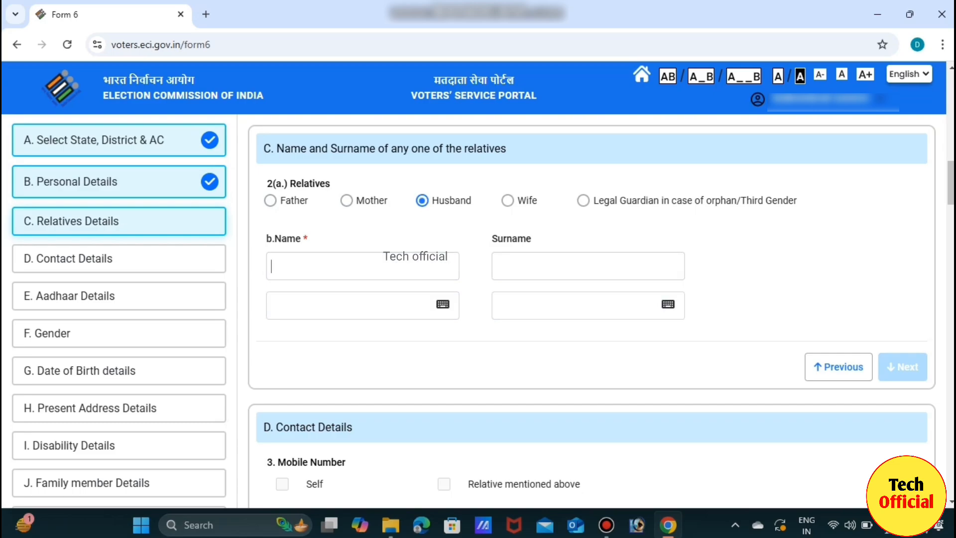
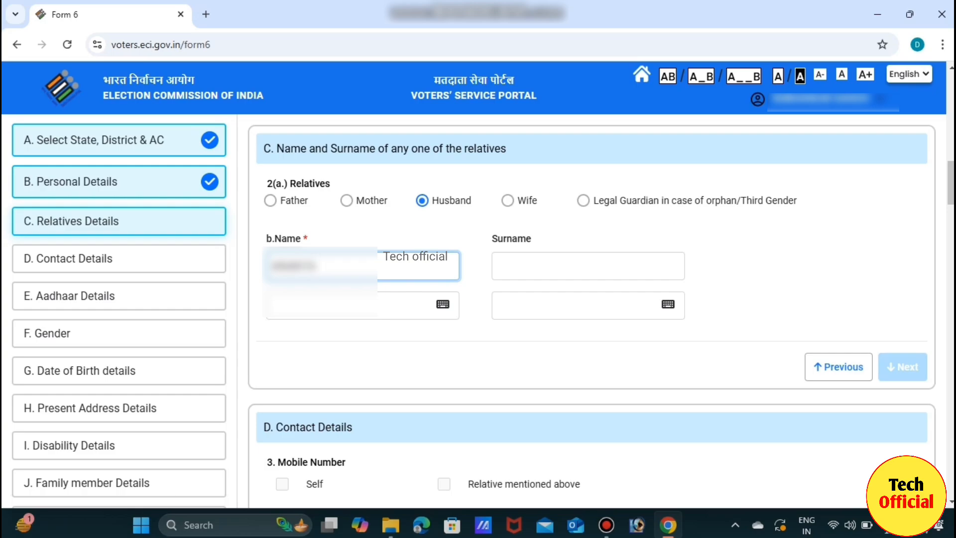
pyautogui.click(349, 305)
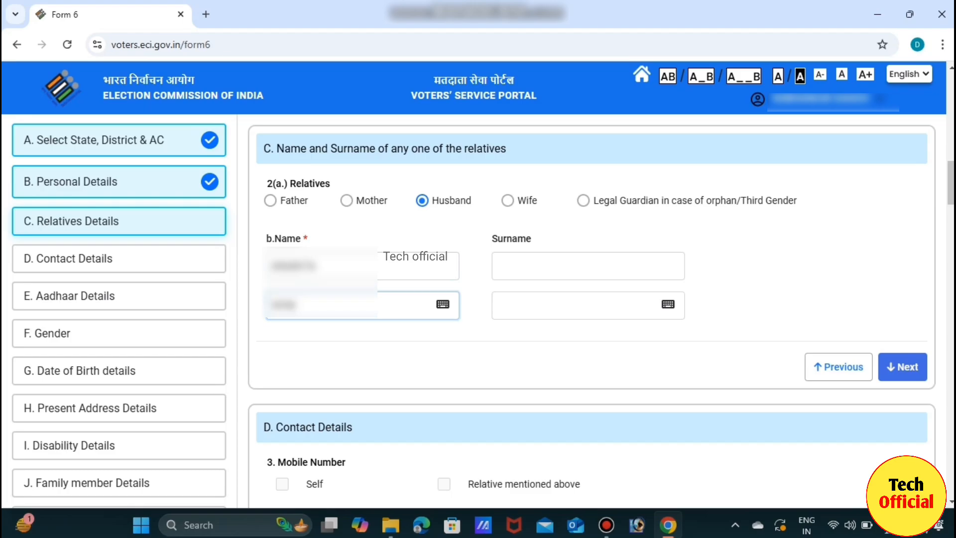
pyautogui.click(442, 304)
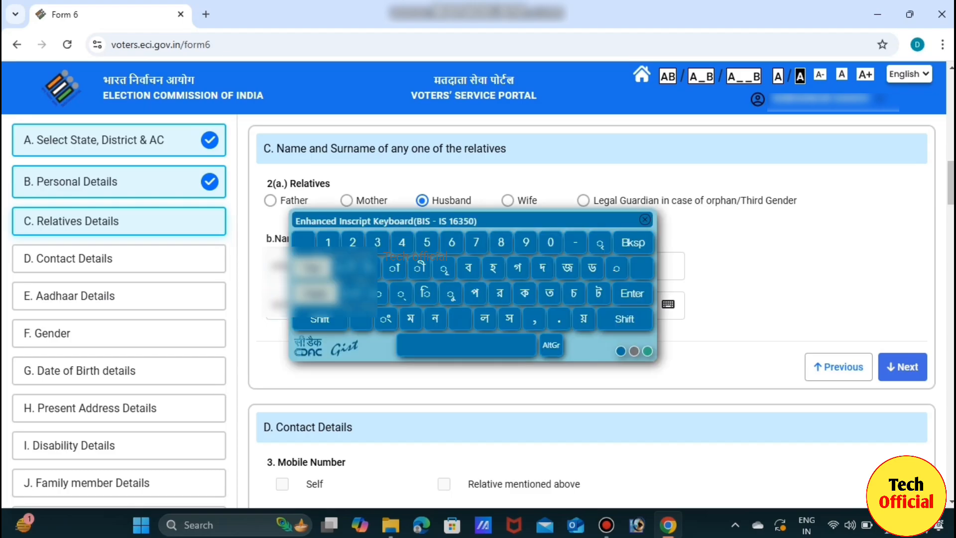
pyautogui.click(670, 266)
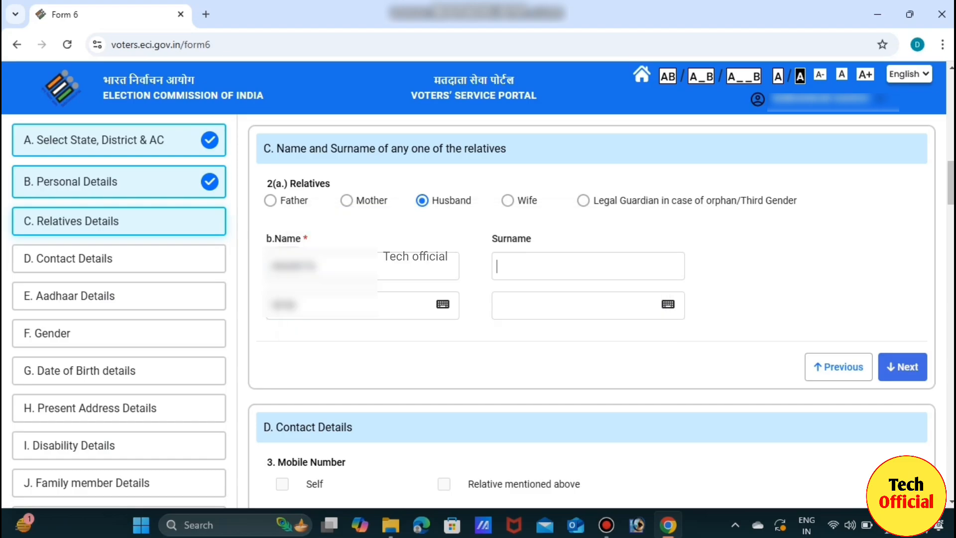
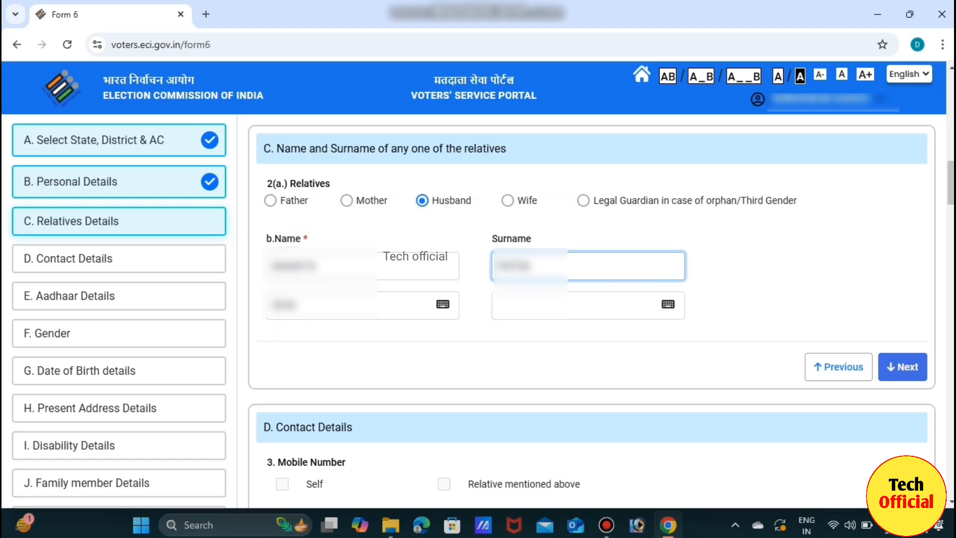
pyautogui.press('Tab')
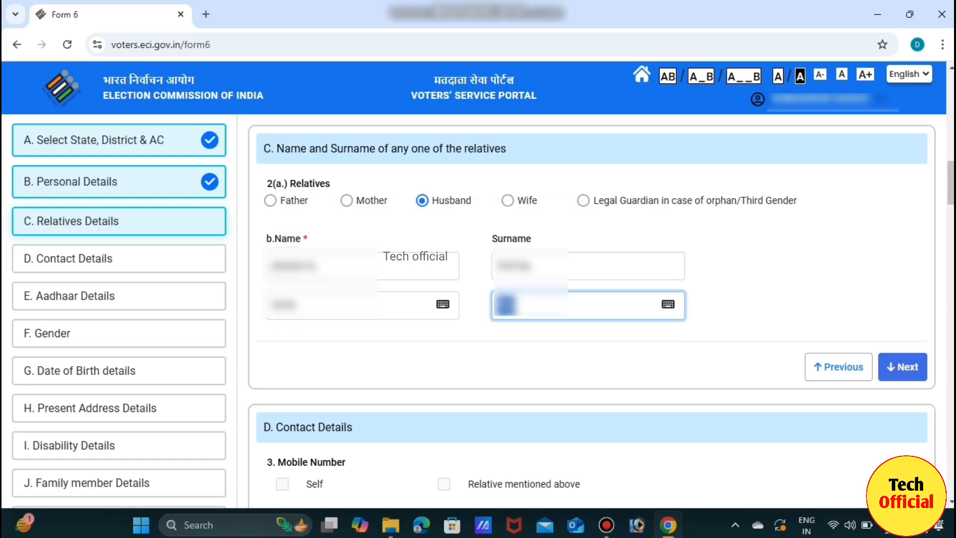
pyautogui.press('Tab')
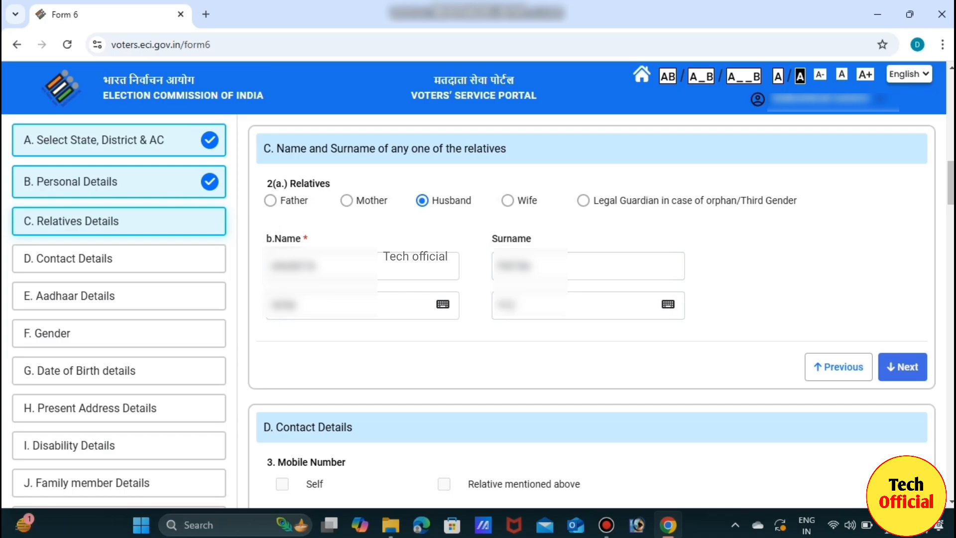
pyautogui.press('Return')
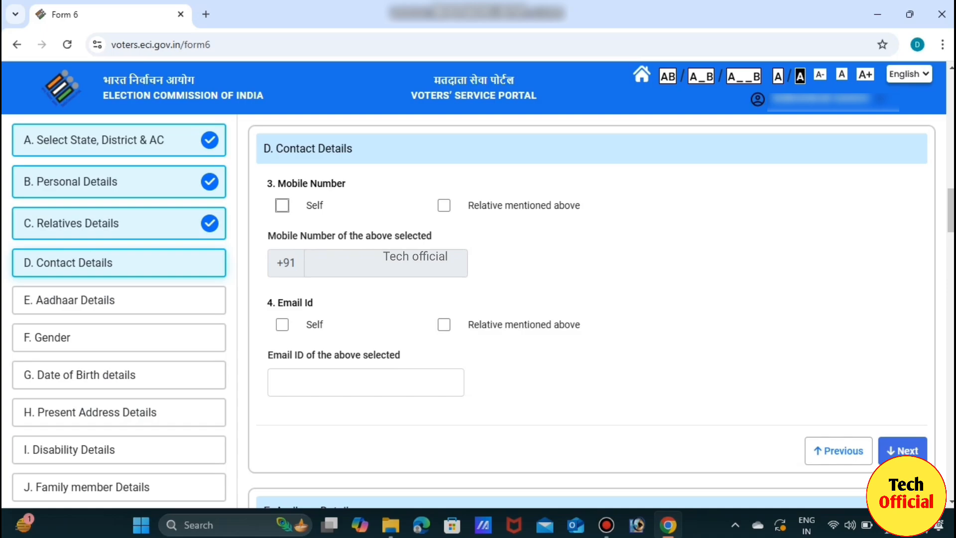
# Step: Mark the mobile number as the applicant's own and enter it
pyautogui.click(282, 205)
pyautogui.click(310, 263)
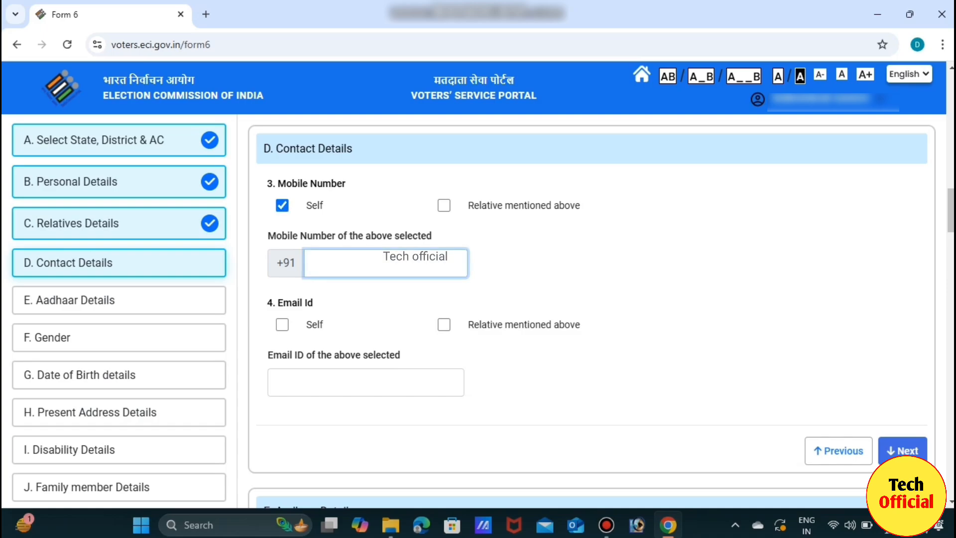
pyautogui.write('9876543210')
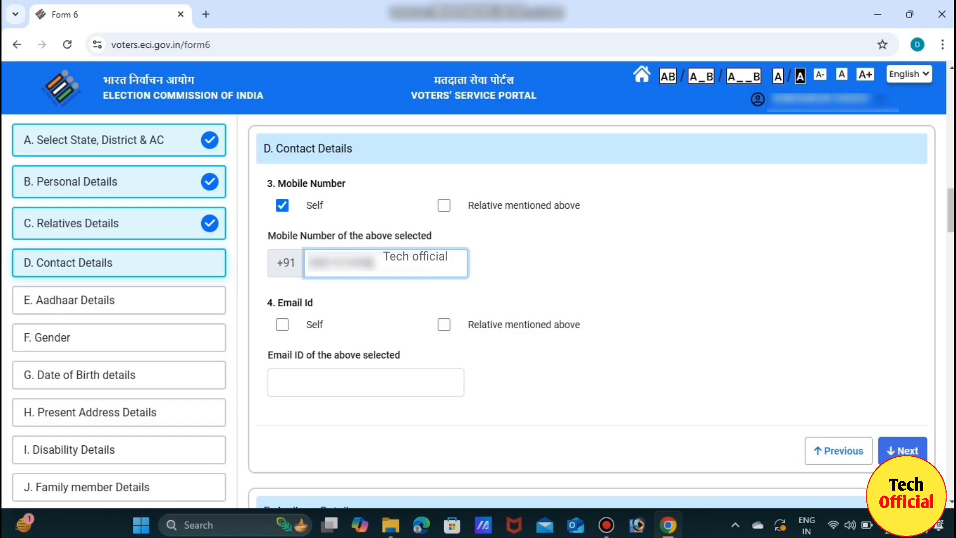
pyautogui.press('Return')
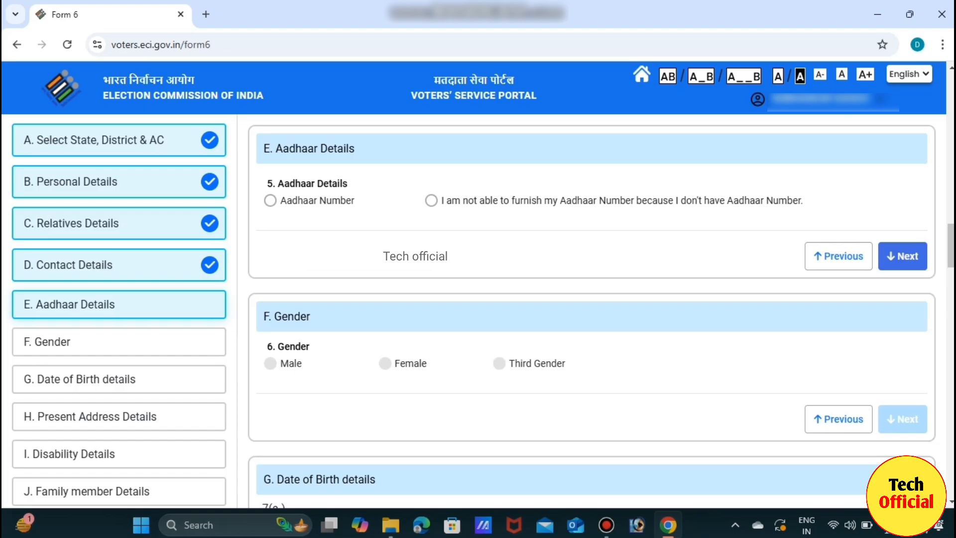
# Step: Choose Aadhaar Number and enter the applicant's 12-digit Aadhaar number
pyautogui.press('Tab')
pyautogui.press('space')
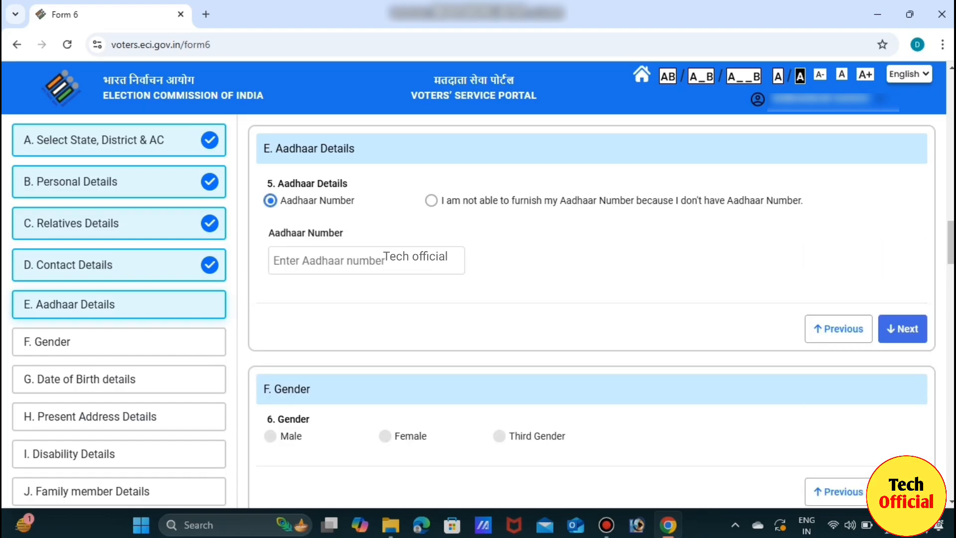
pyautogui.press('Tab')
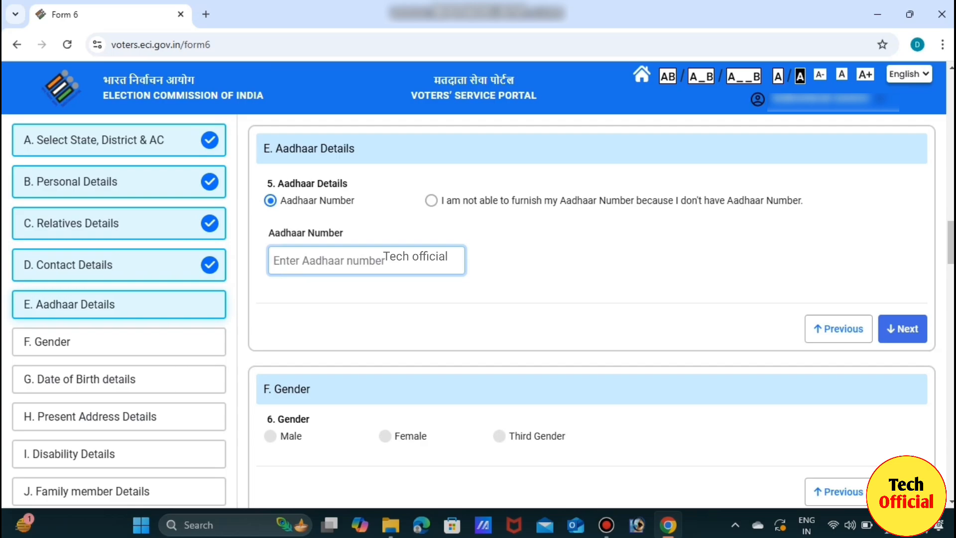
pyautogui.write('123')
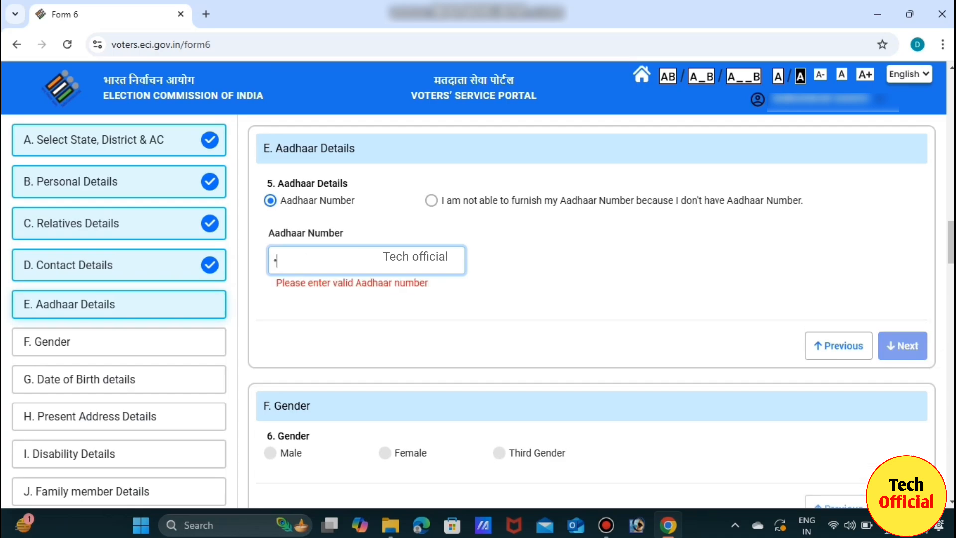
pyautogui.write('4')
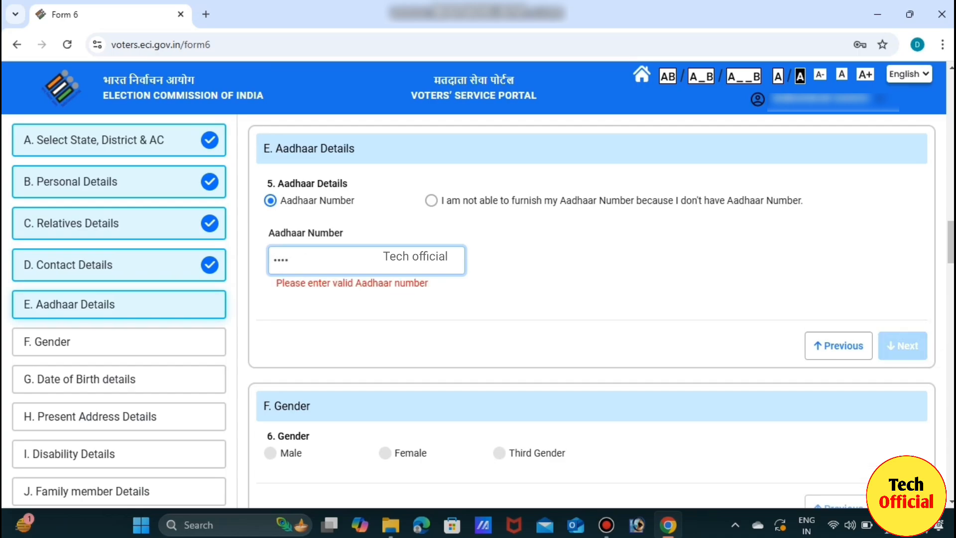
pyautogui.write('56789012')
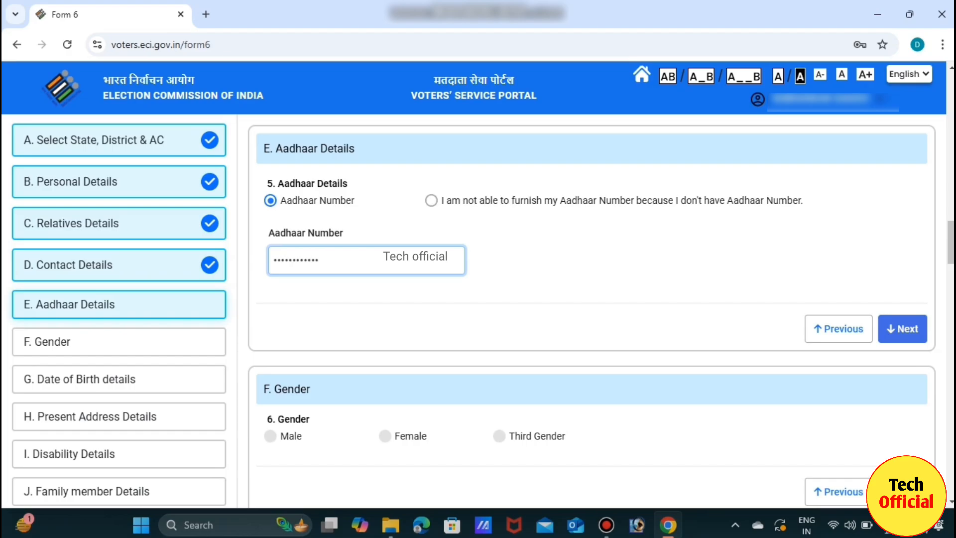
pyautogui.click(902, 329)
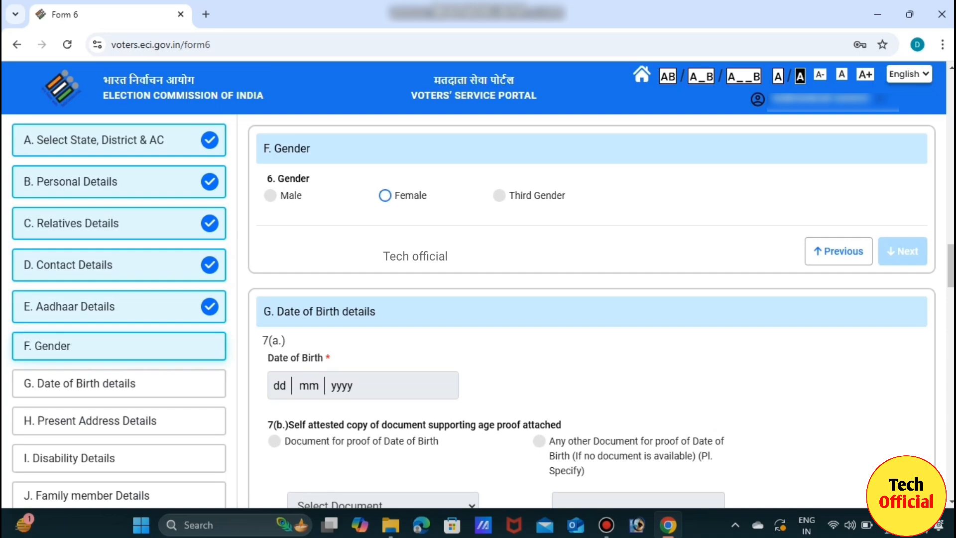
# Step: Set the applicant's gender to Female and enter the date of birth
pyautogui.click(385, 196)
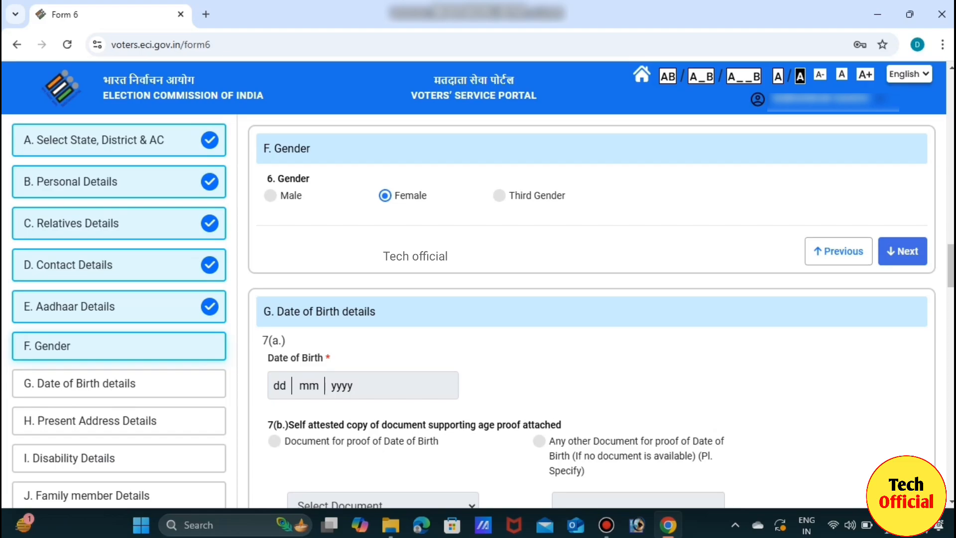
pyautogui.click(903, 250)
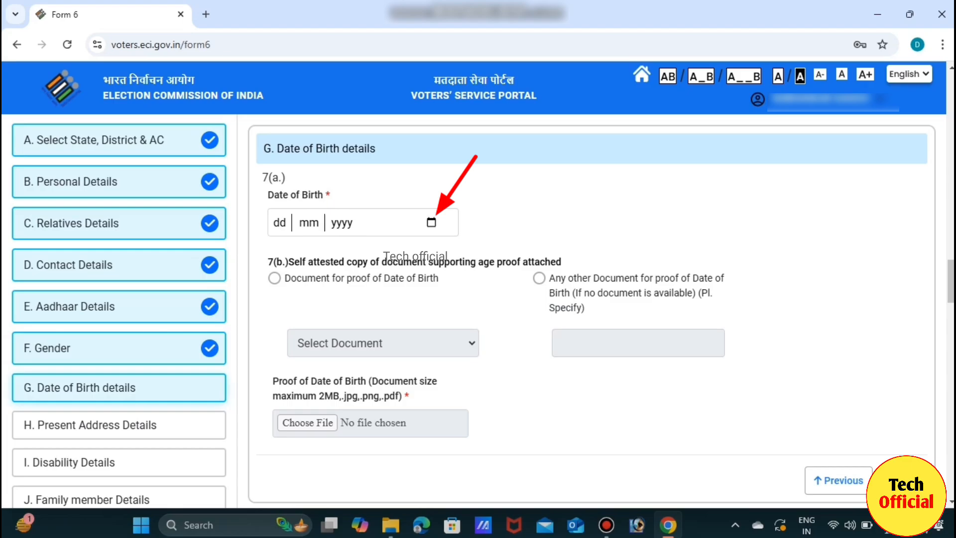
pyautogui.click(431, 222)
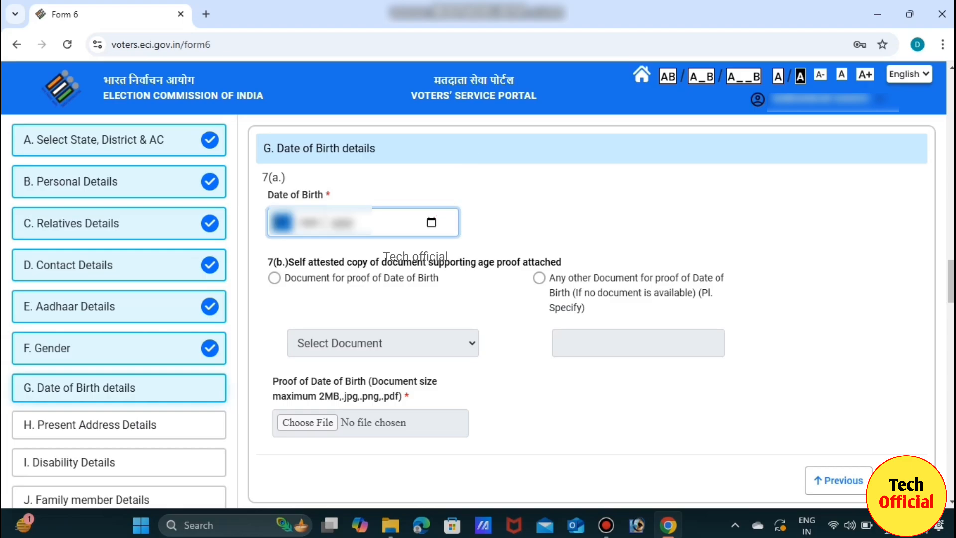
pyautogui.write('105')
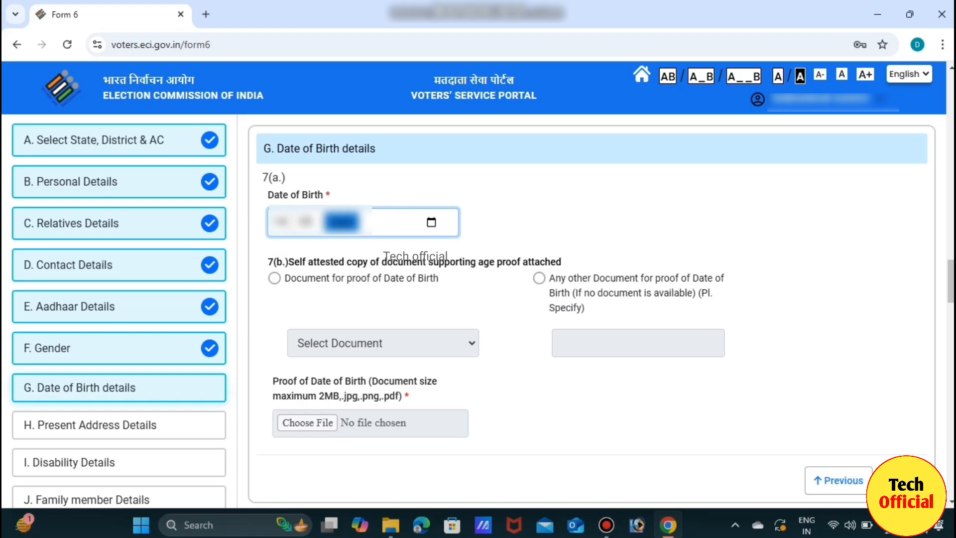
pyautogui.write('2')
pyautogui.press('Tab')
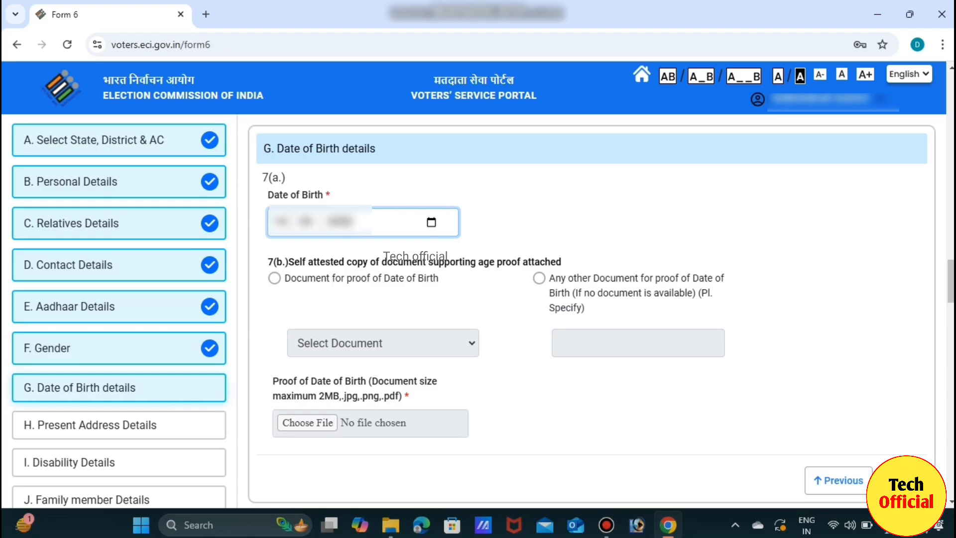
pyautogui.press('Tab')
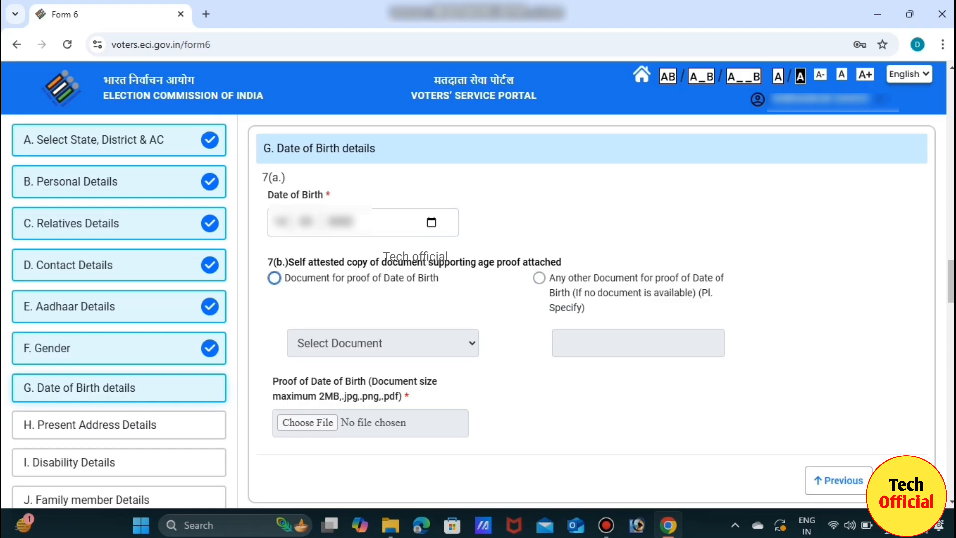
# Step: Choose Aadhaar Card as the date-of-birth proof document and upload apatra.pdf
pyautogui.click(274, 278)
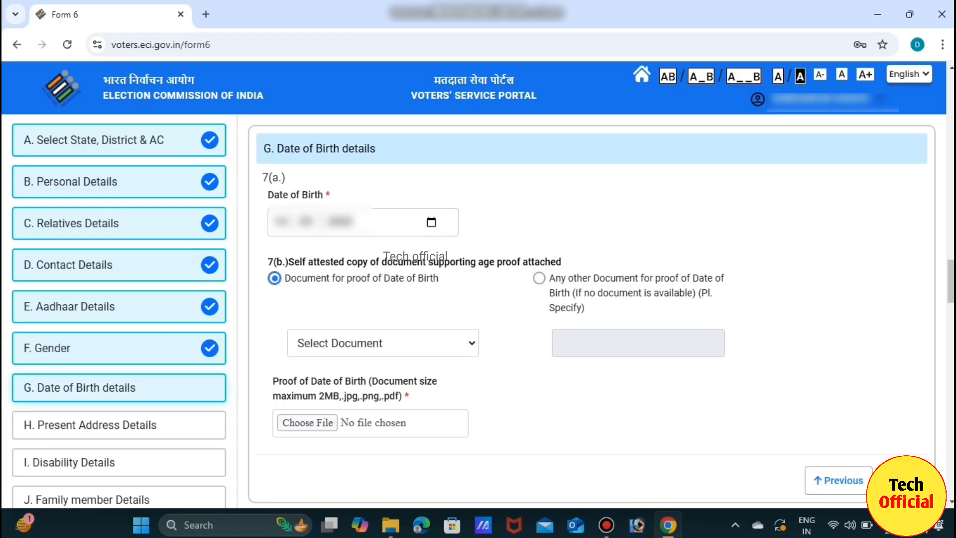
pyautogui.click(383, 343)
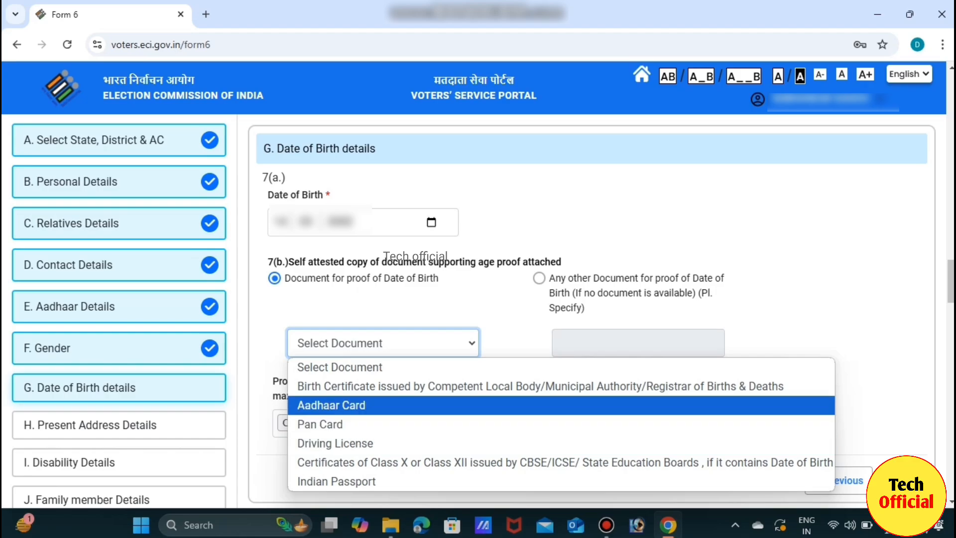
pyautogui.press('Return')
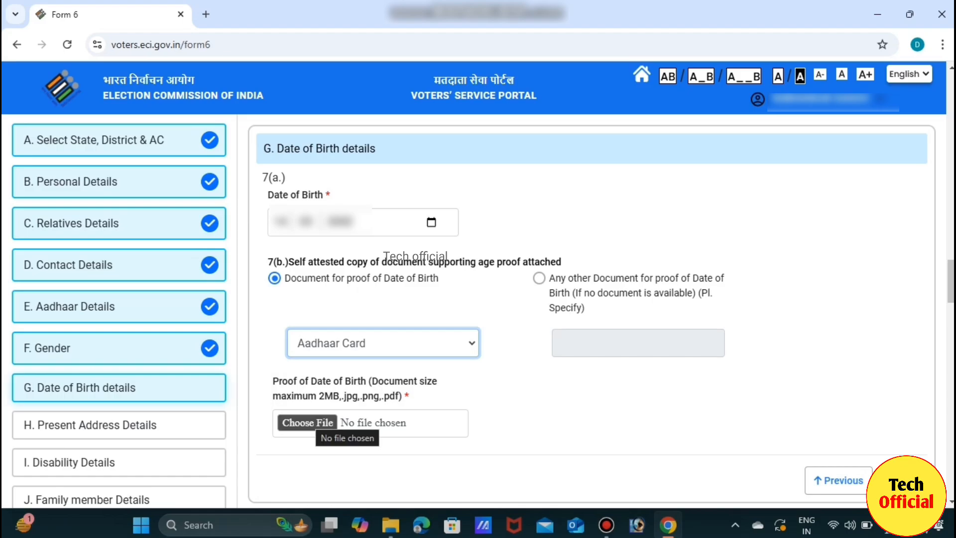
pyautogui.click(307, 423)
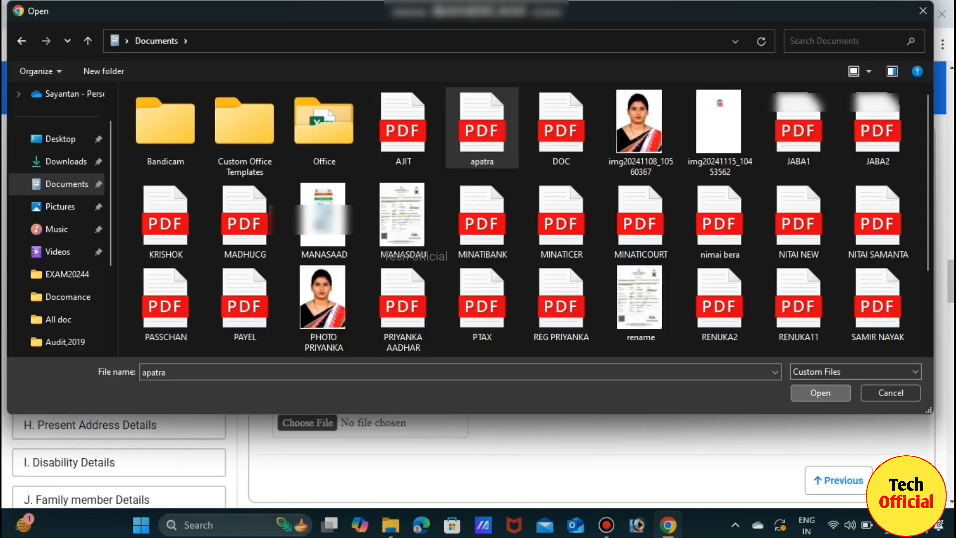
pyautogui.click(820, 392)
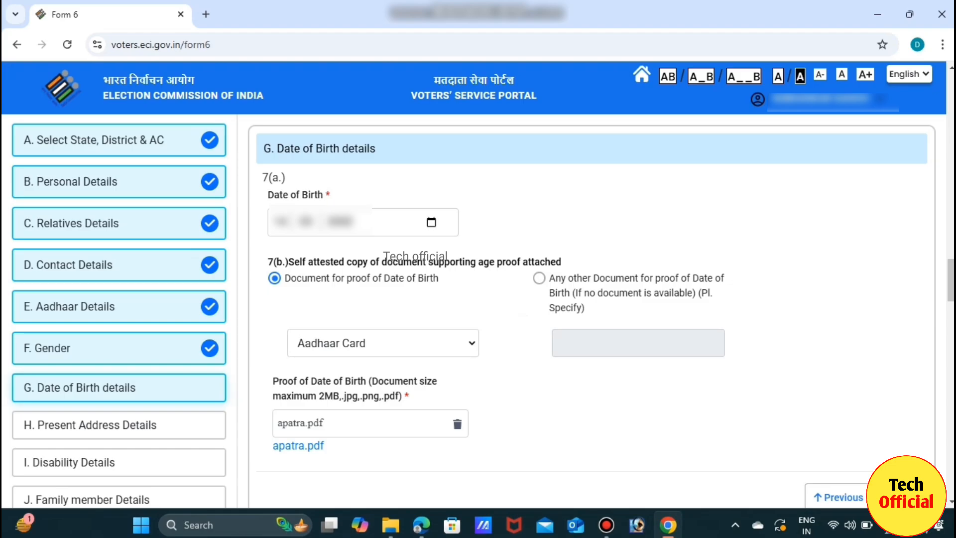
# Step: Open Present Address Details and enter the house number, street/area and village/town
pyautogui.click(902, 497)
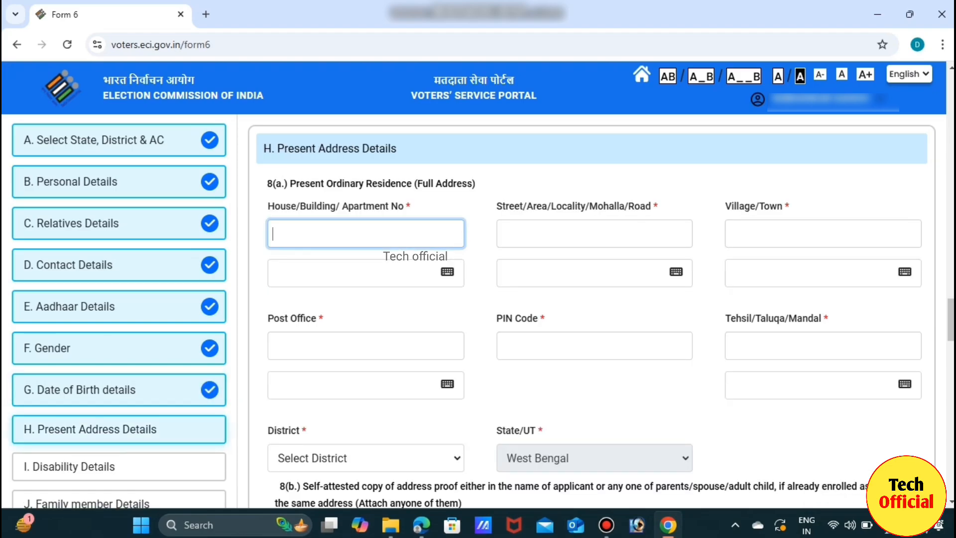
pyautogui.write('1234')
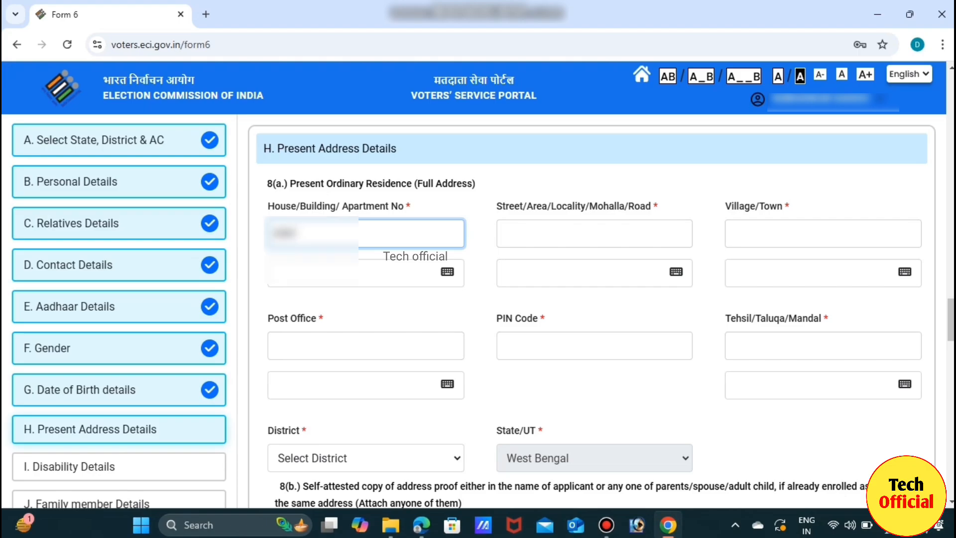
pyautogui.press('Tab')
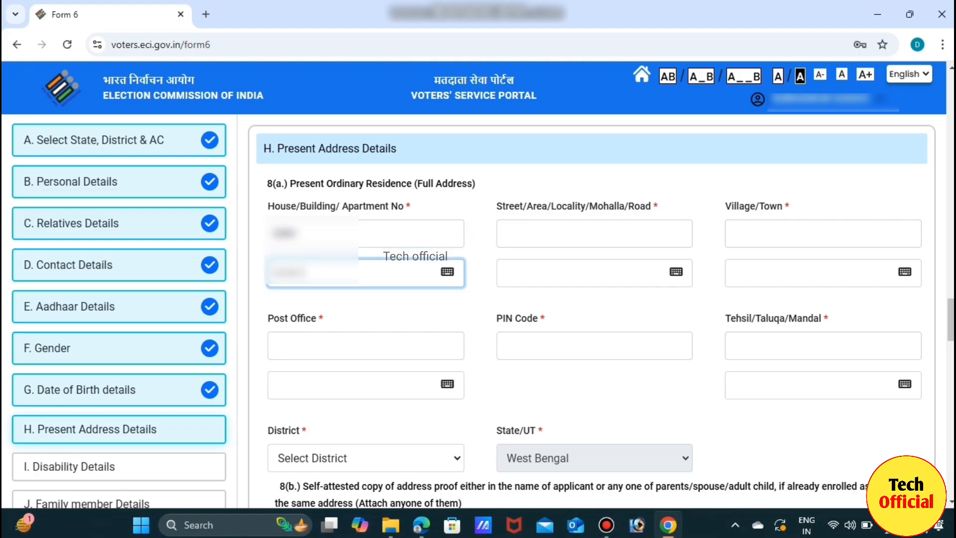
pyautogui.hotkey('shift', 'Tab')
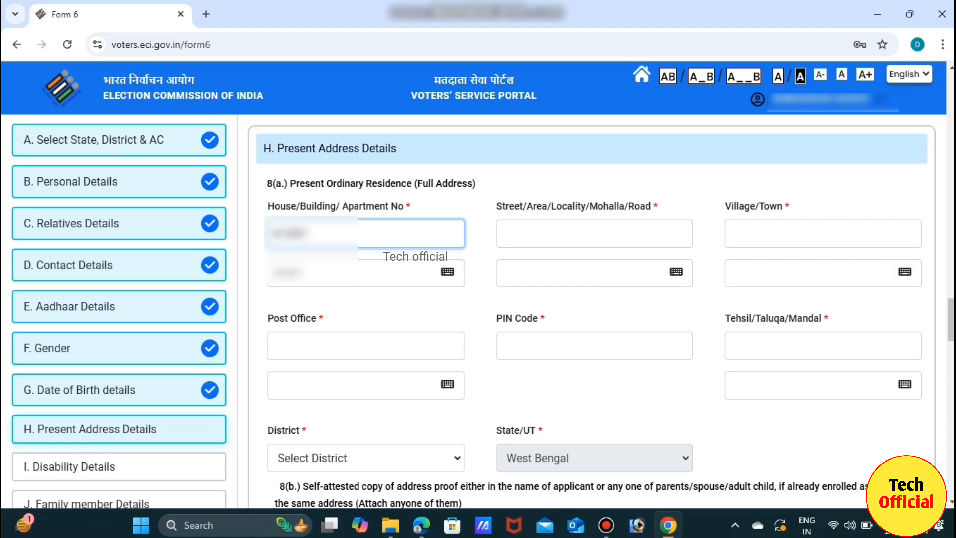
pyautogui.press('Tab')
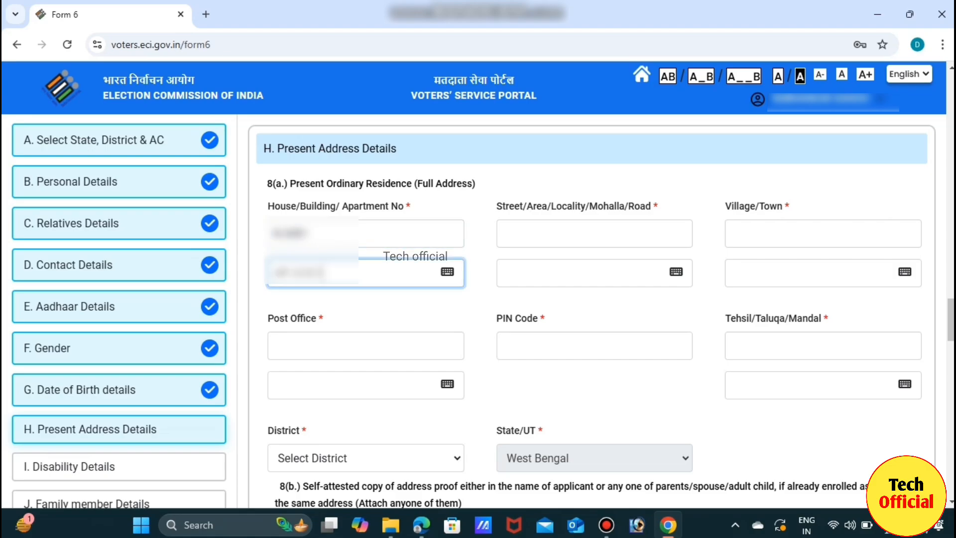
pyautogui.press('Tab')
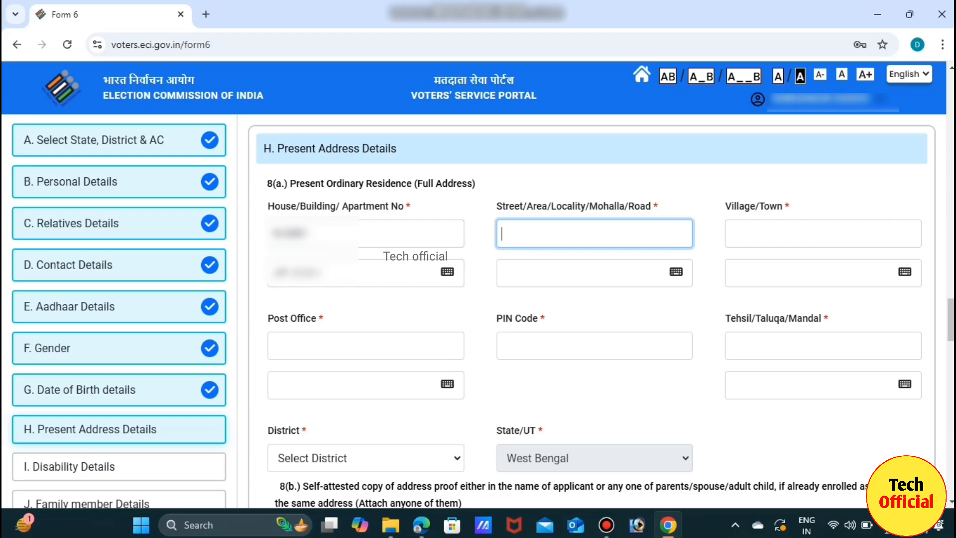
pyautogui.write('12')
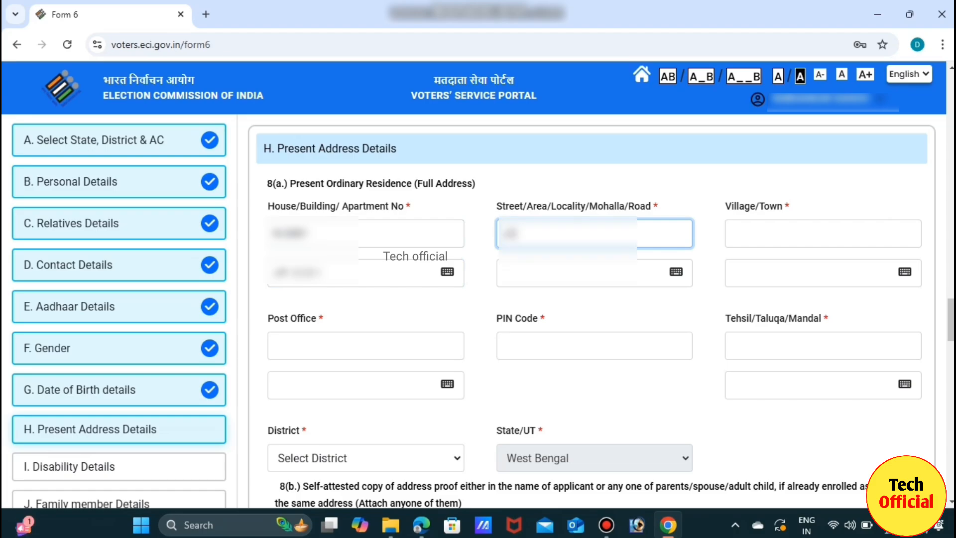
pyautogui.press('Tab')
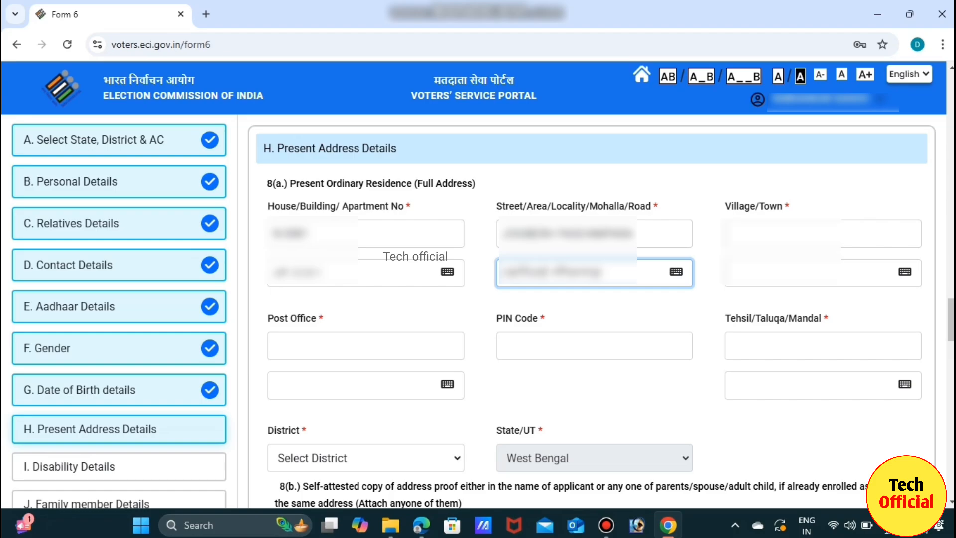
pyautogui.press('Tab')
pyautogui.write('abc')
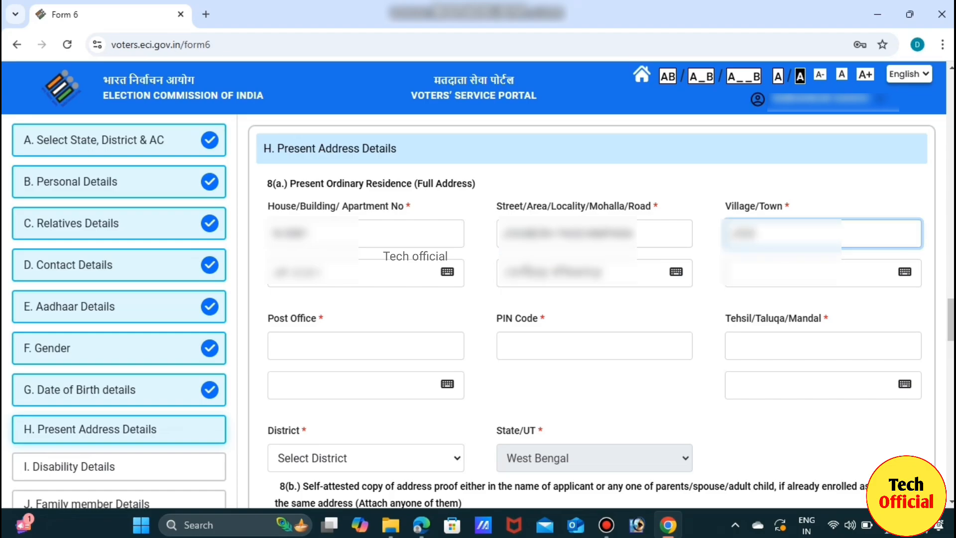
pyautogui.write('ta')
# Step: Fill in the post office, PIN code and tehsil, and choose PURBO MEDINIPUR as district
pyautogui.press('Tab')
pyautogui.press('Tab')
pyautogui.write('Kolkata')
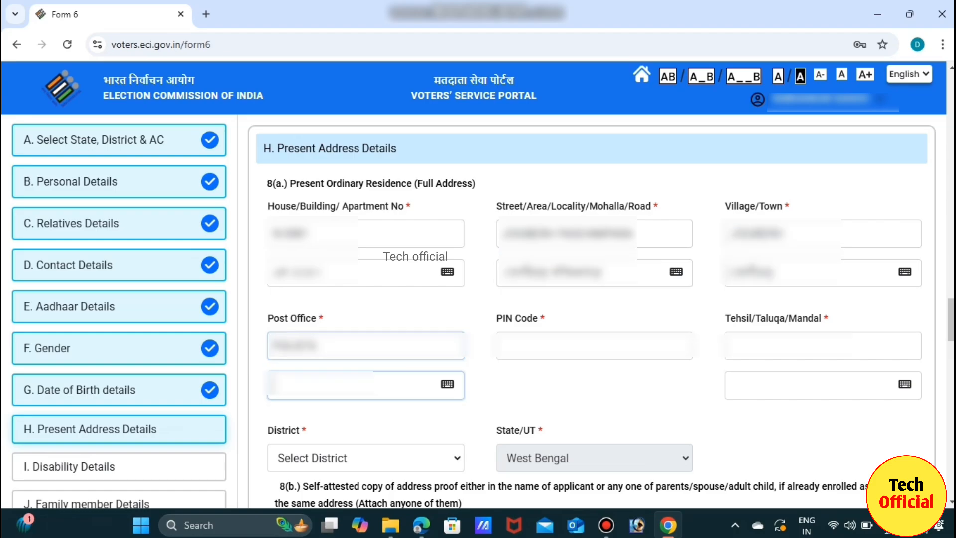
pyautogui.press('Tab')
pyautogui.press('BackSpace')
pyautogui.press('BackSpace')
pyautogui.press('BackSpace')
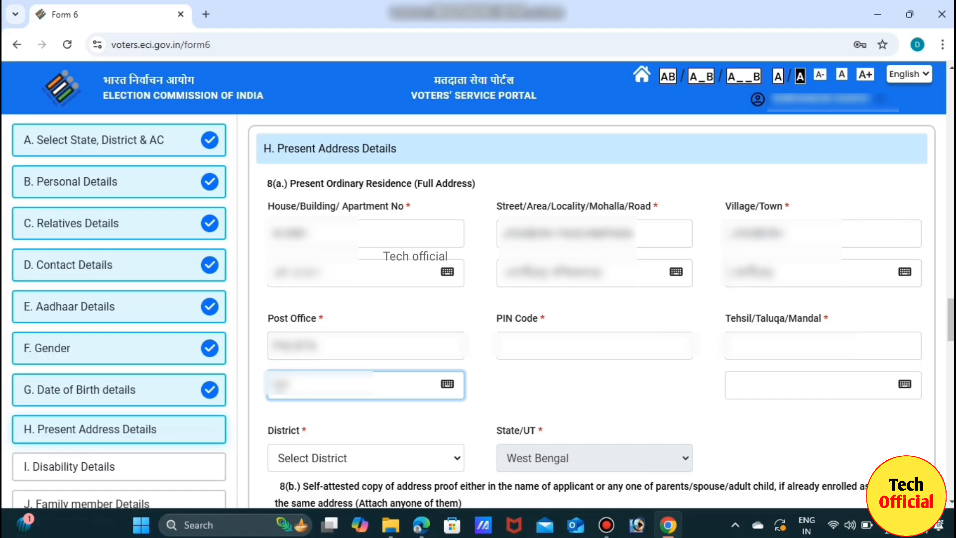
pyautogui.write('kata')
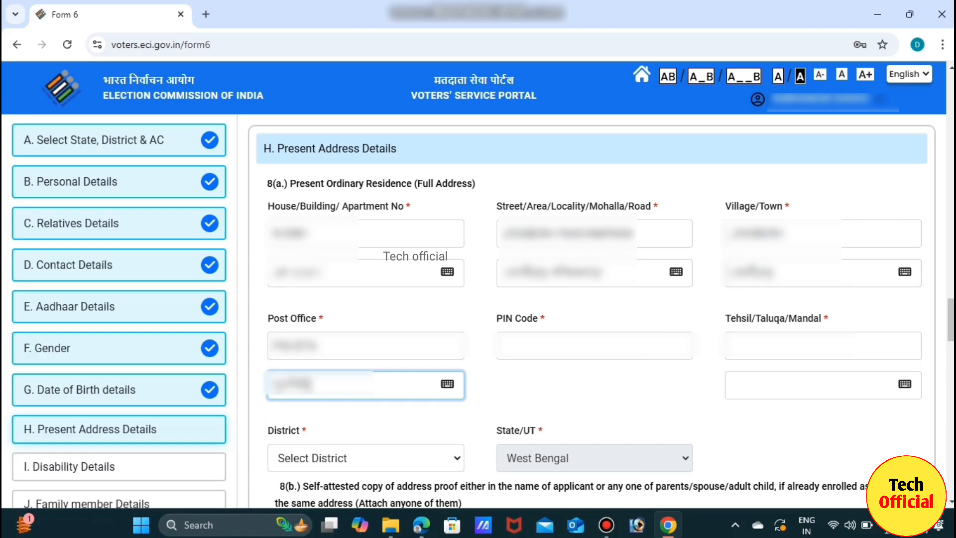
pyautogui.press('Tab')
pyautogui.write('700001')
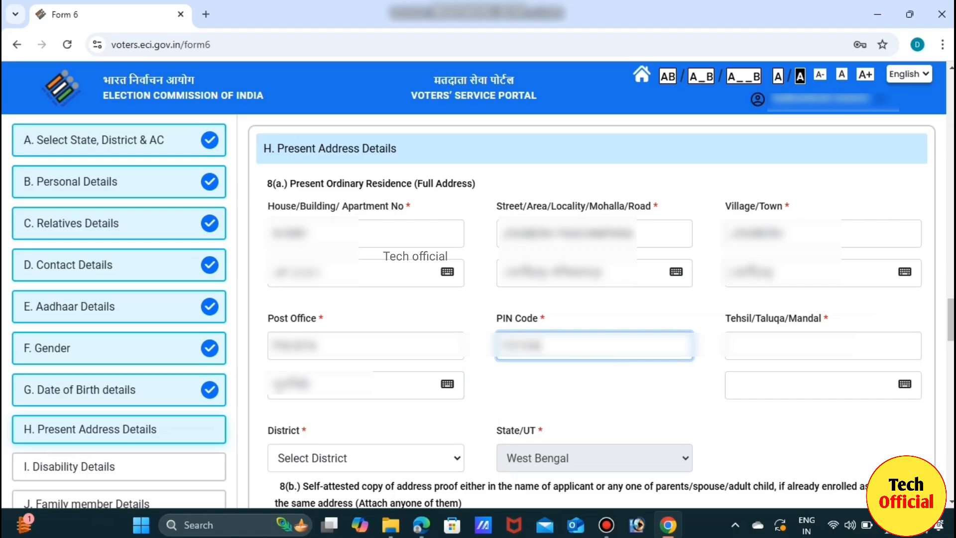
pyautogui.press('Tab')
pyautogui.write('Sadar')
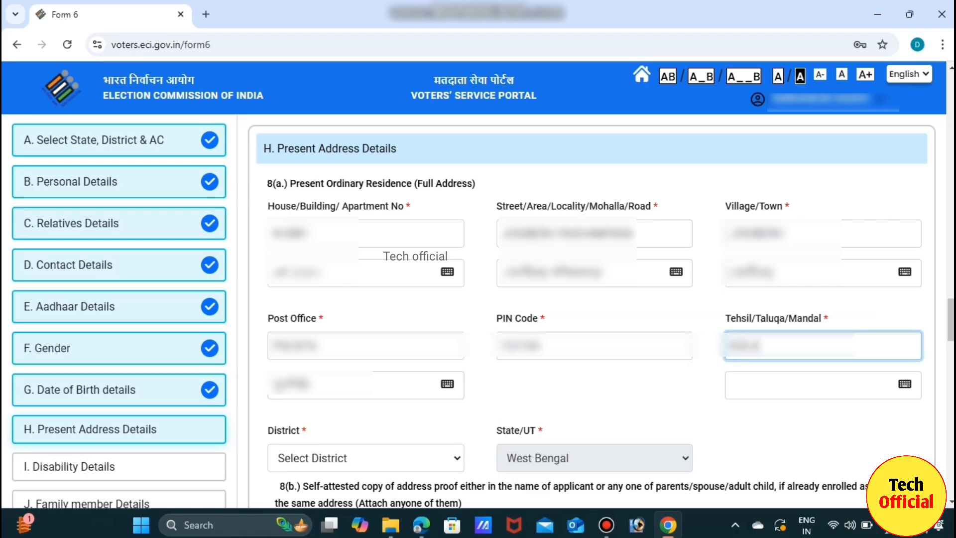
pyautogui.write(' nagar')
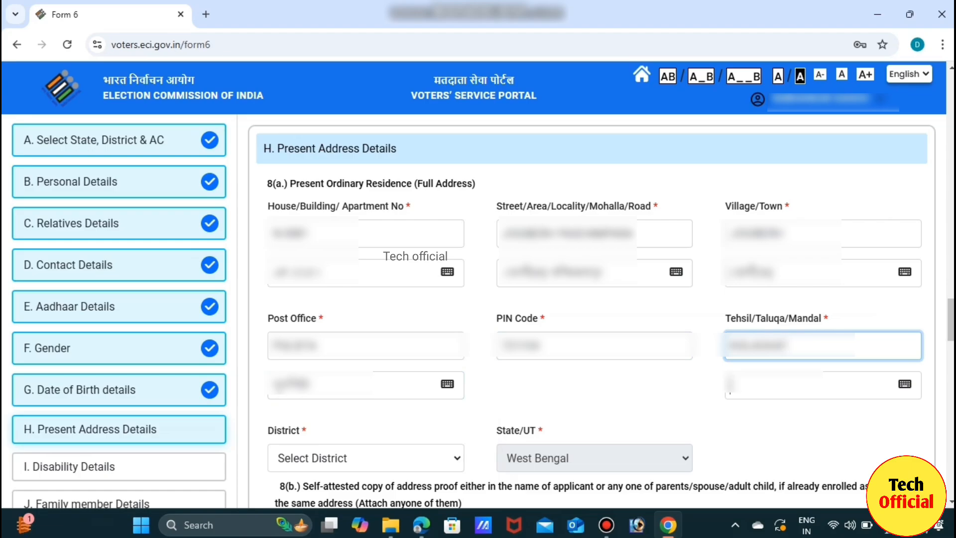
pyautogui.press('Tab')
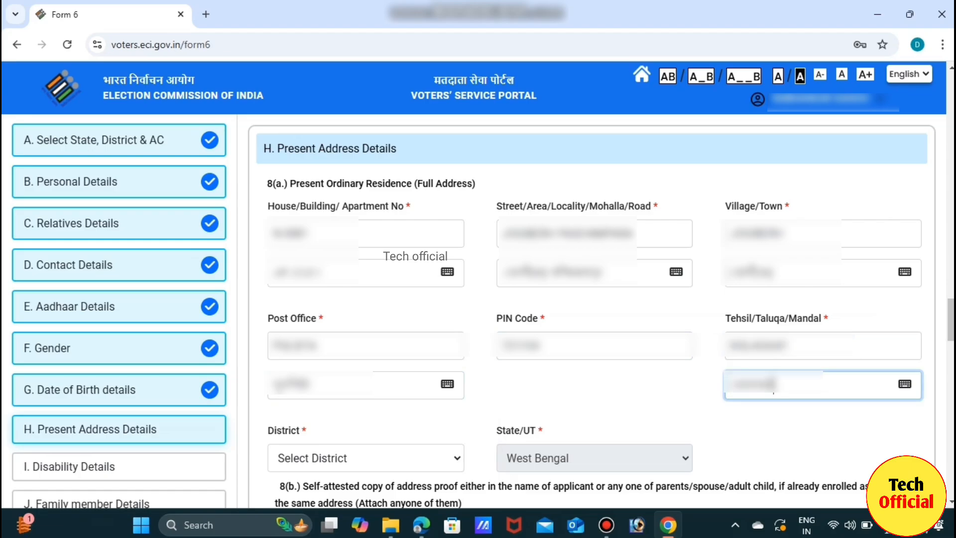
pyautogui.press('Tab')
pyautogui.press('space')
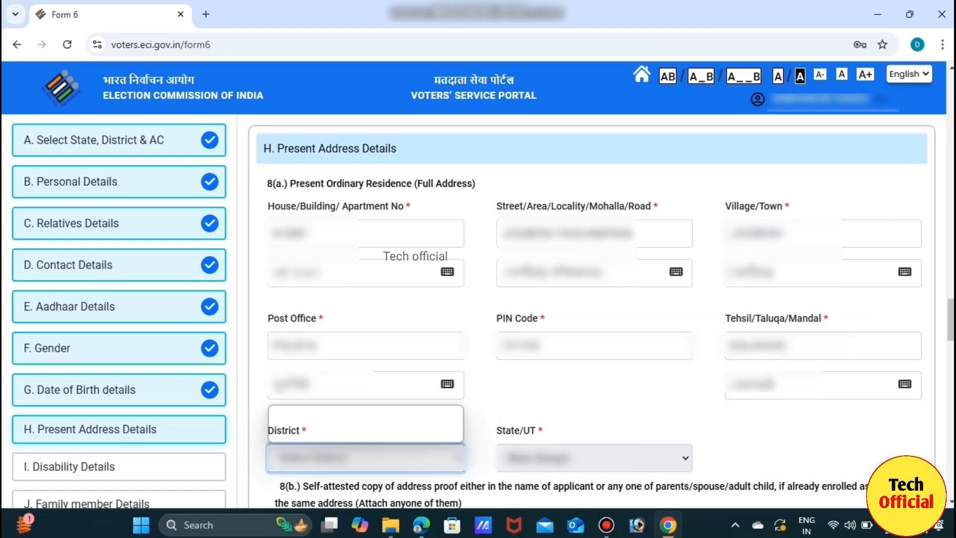
pyautogui.press('Down')
pyautogui.press('Return')
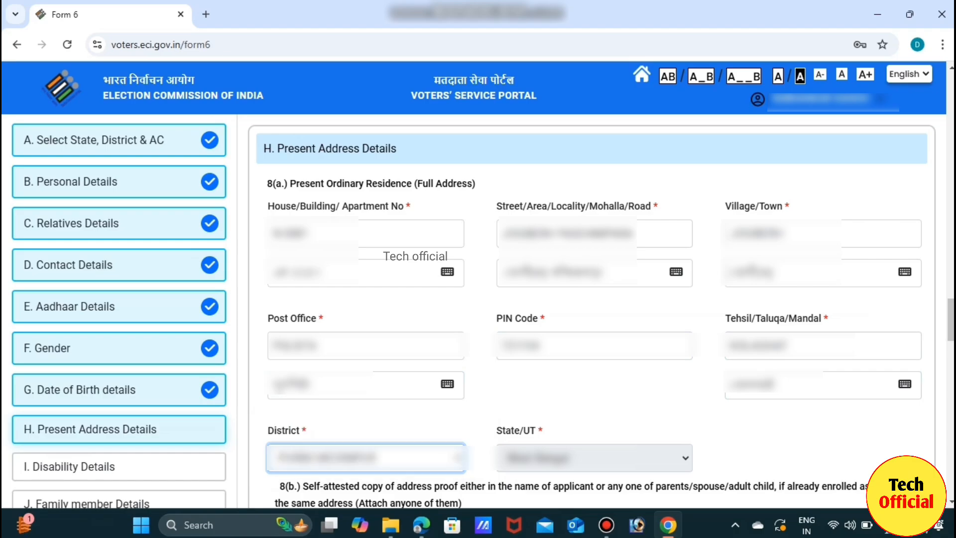
pyautogui.press('Tab')
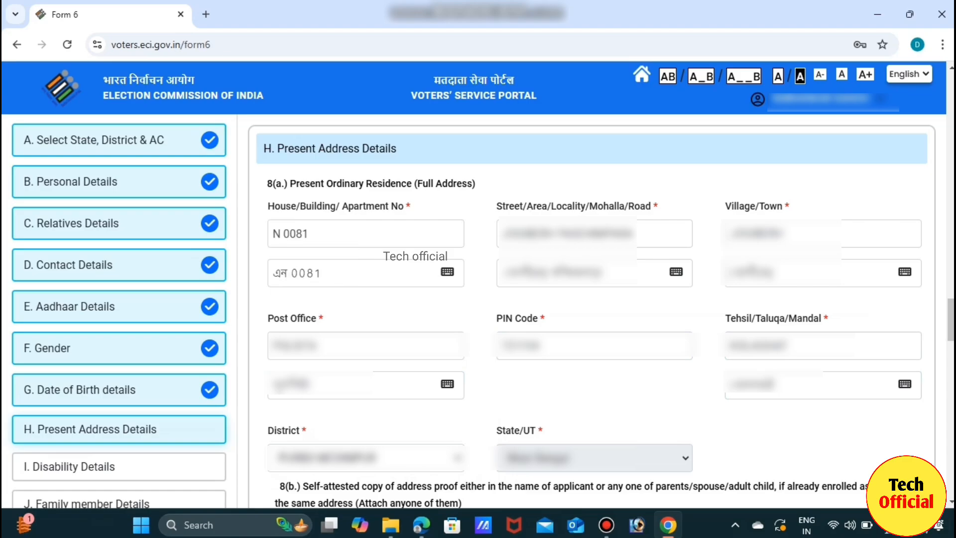
pyautogui.scroll(-7, 592, 308)
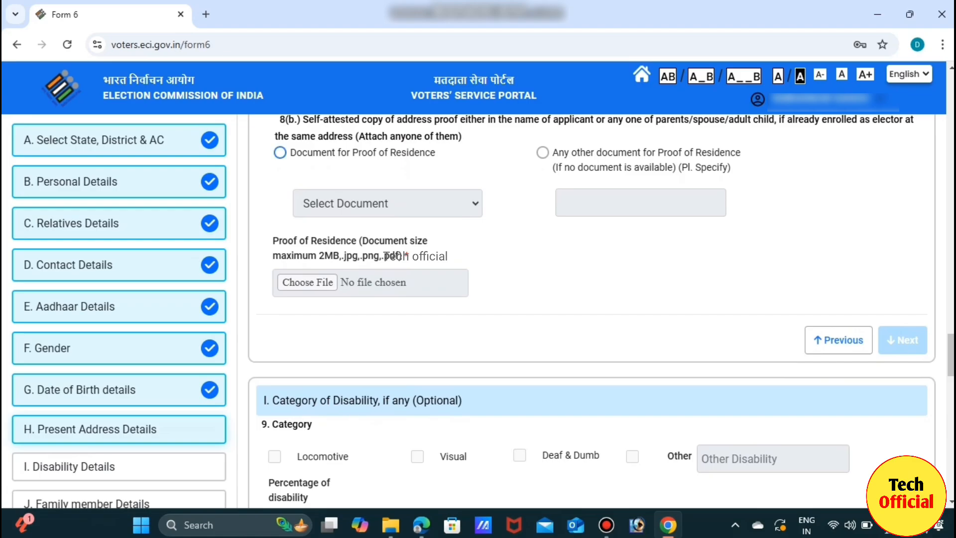
# Step: Upload AMMMM.pdf as Aadhaar Card proof of residence and save the address section
pyautogui.click(279, 153)
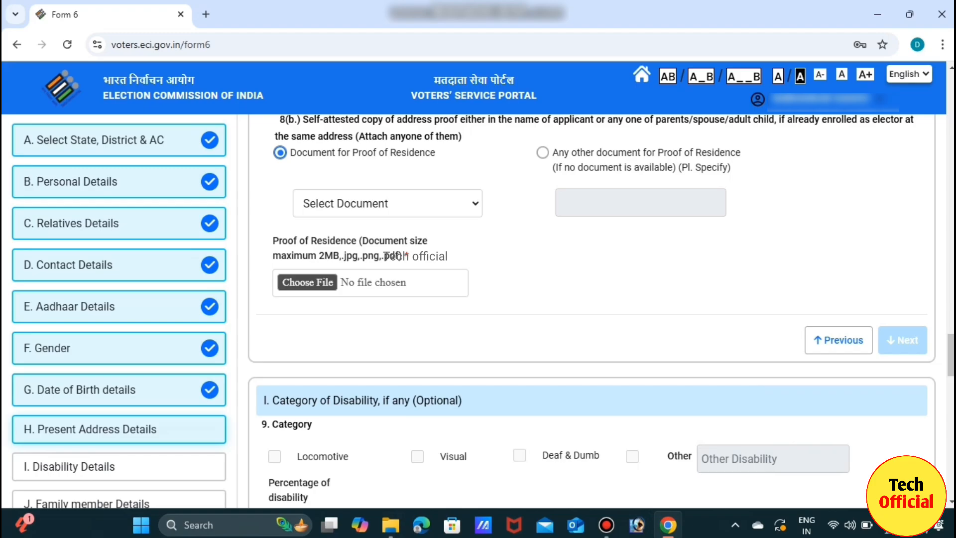
pyautogui.click(388, 203)
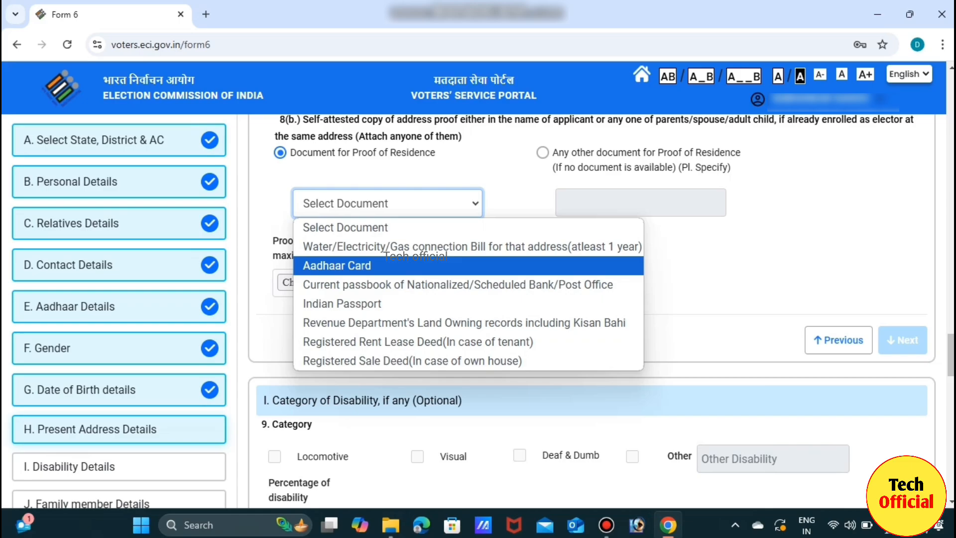
pyautogui.press('Return')
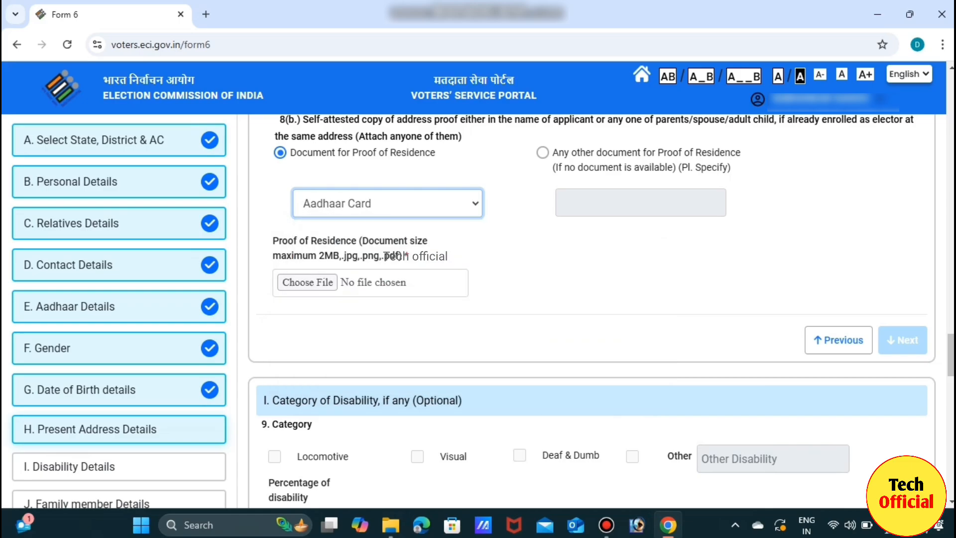
pyautogui.click(308, 282)
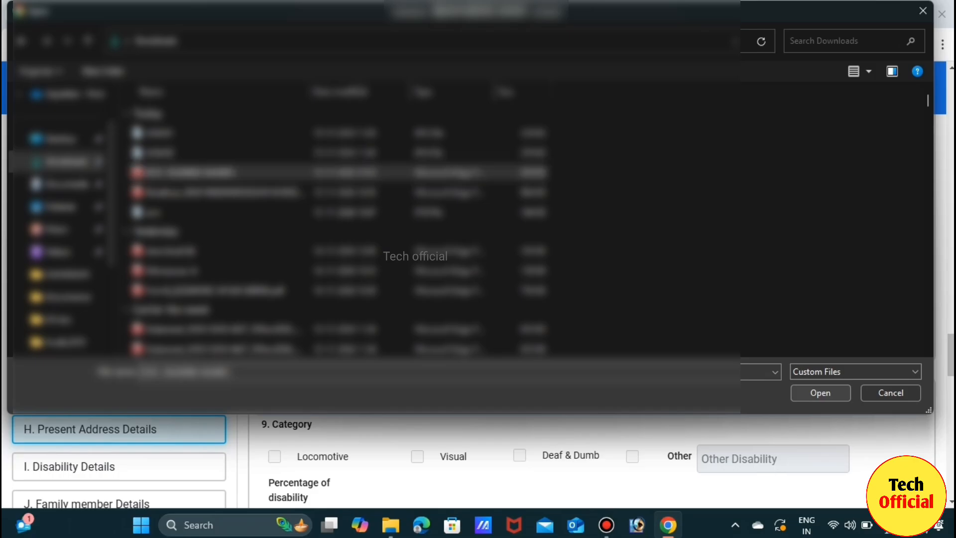
pyautogui.click(820, 393)
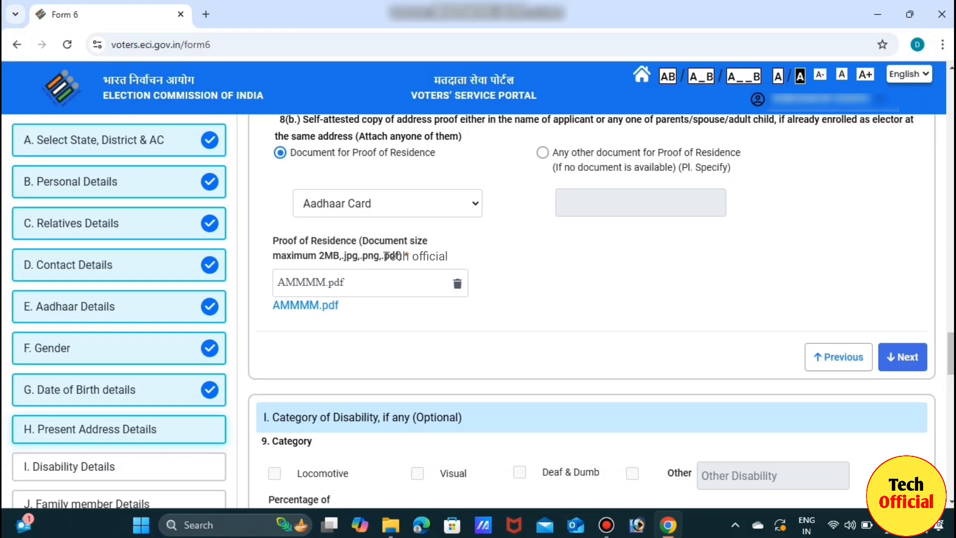
pyautogui.click(902, 357)
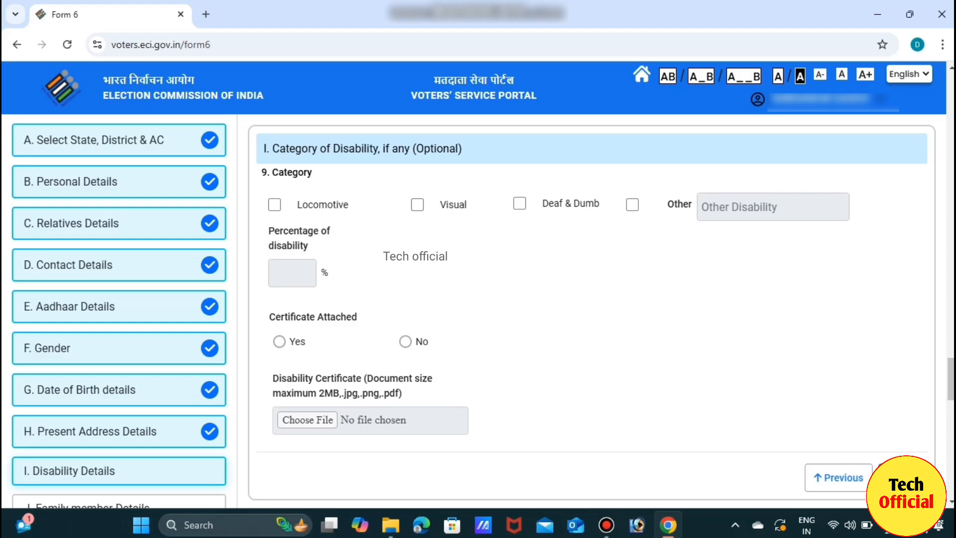
# Step: Skip disability details, then enter the husband's name and EPIC number as the enrolled family member
pyautogui.click(902, 477)
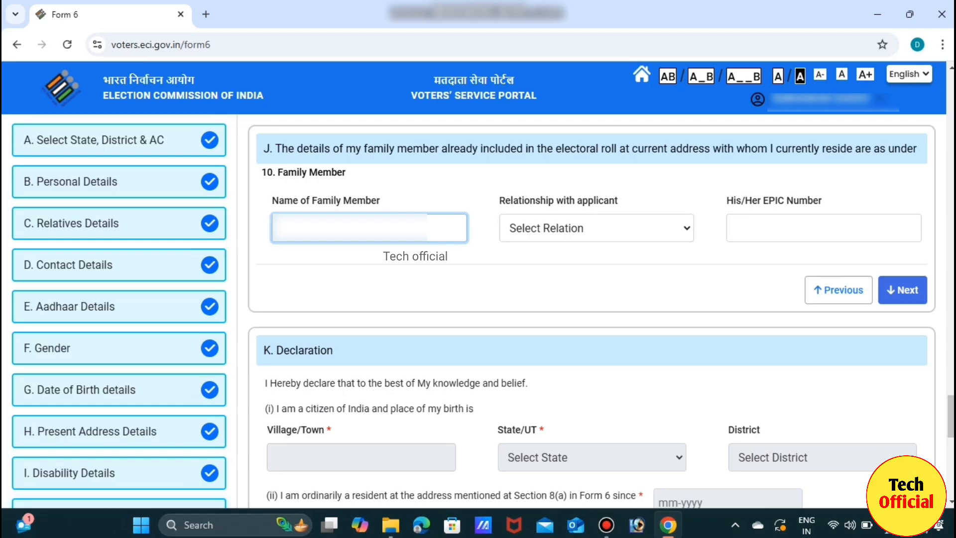
pyautogui.write('???????')
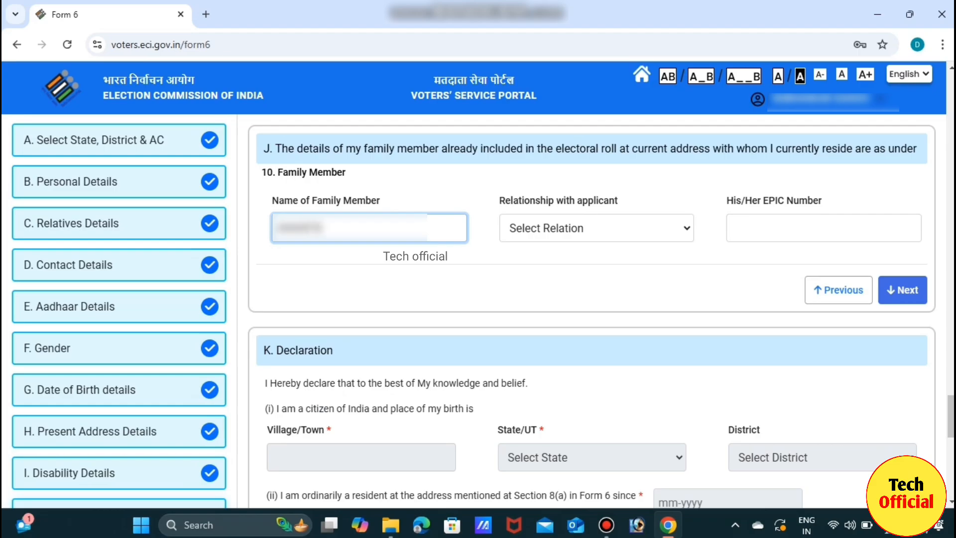
pyautogui.click(597, 228)
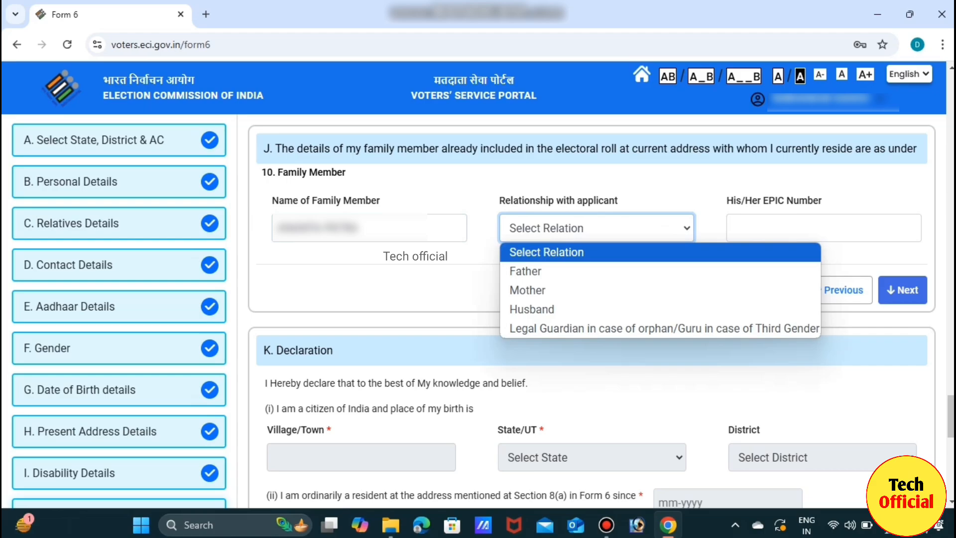
pyautogui.press('Down')
pyautogui.press('Down')
pyautogui.press('Down')
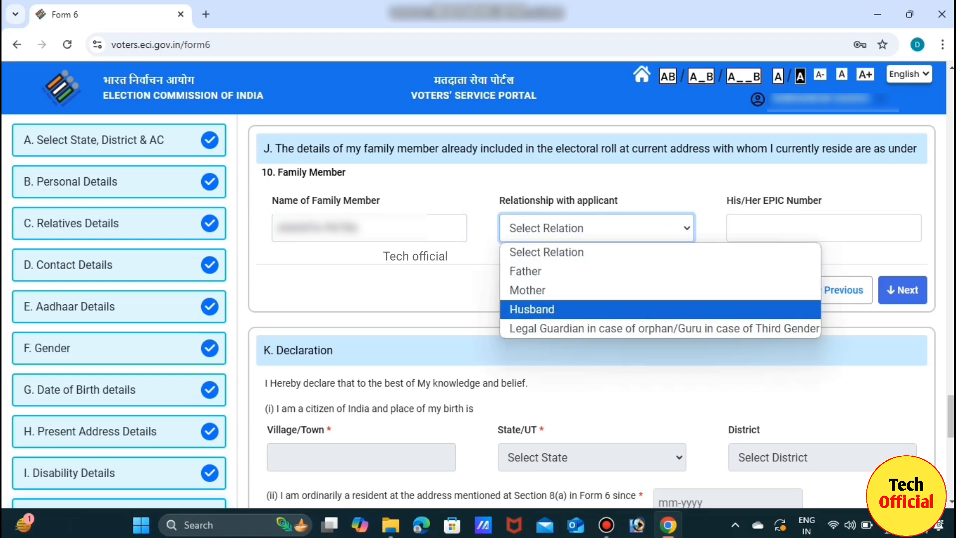
pyautogui.press('Return')
pyautogui.press('Tab')
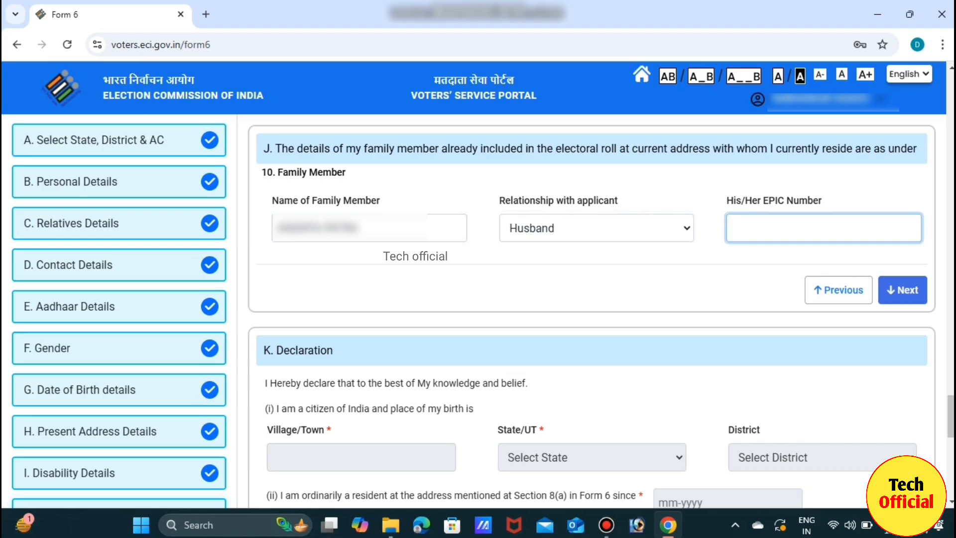
pyautogui.write('*****')
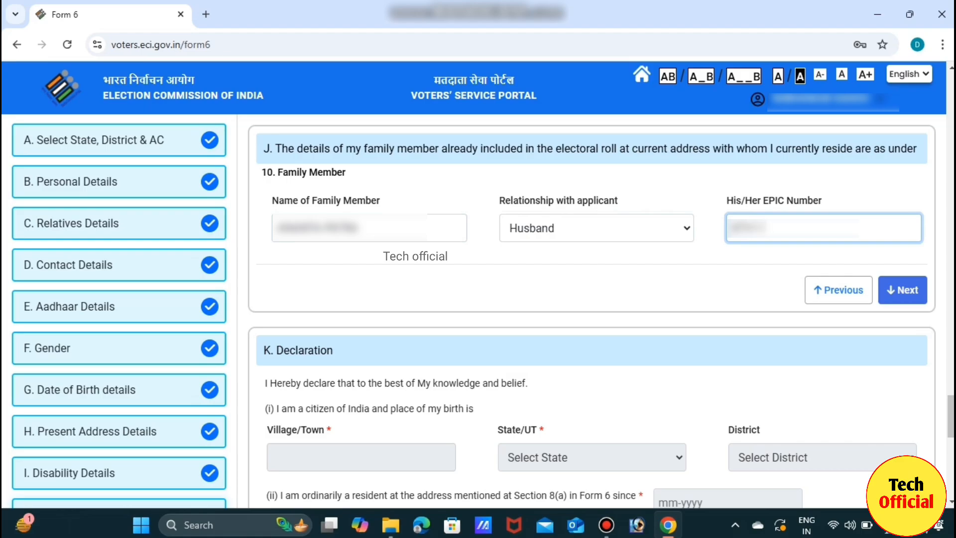
pyautogui.write('*****')
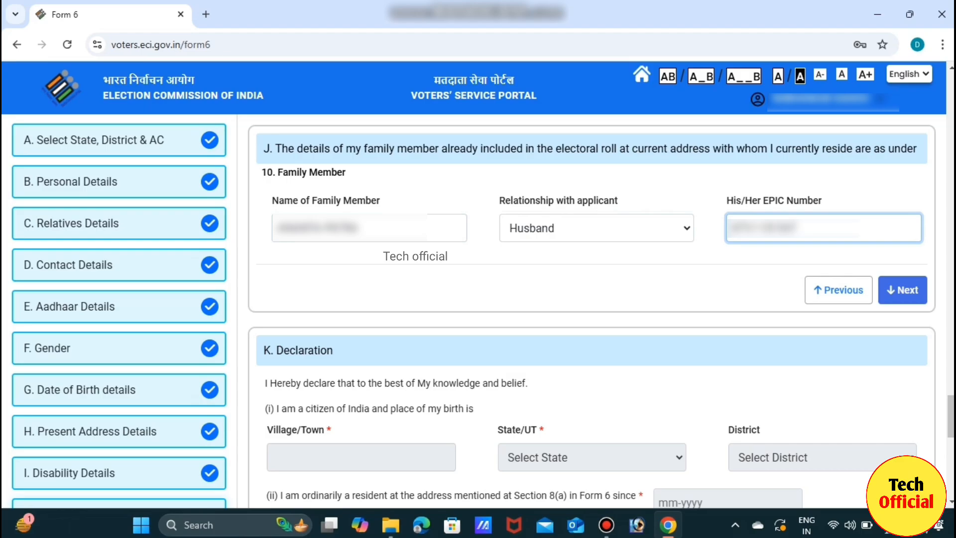
pyautogui.click(902, 290)
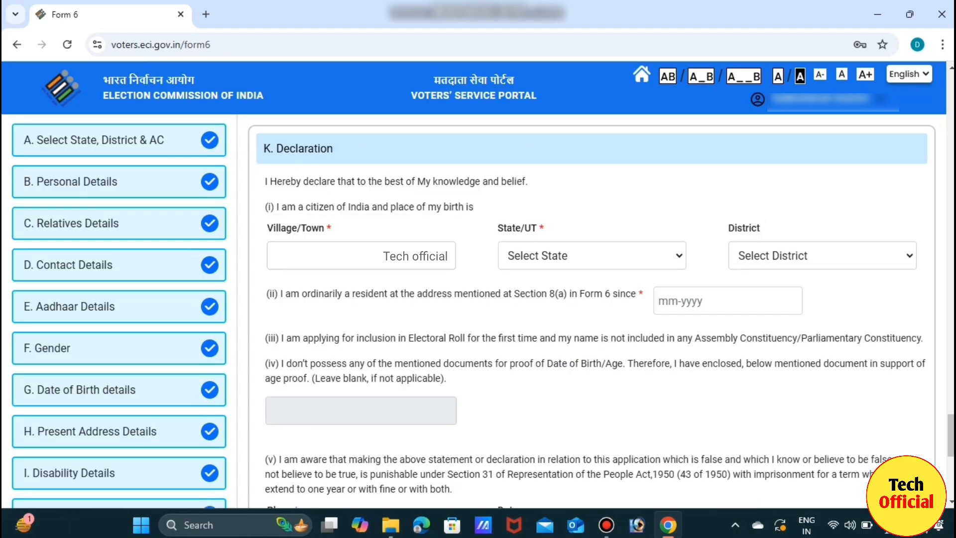
# Step: Give the birthplace as JaIPURAN village, West Bengal state, PURBO MEDINIPUR district
pyautogui.click(361, 255)
pyautogui.write('Ja')
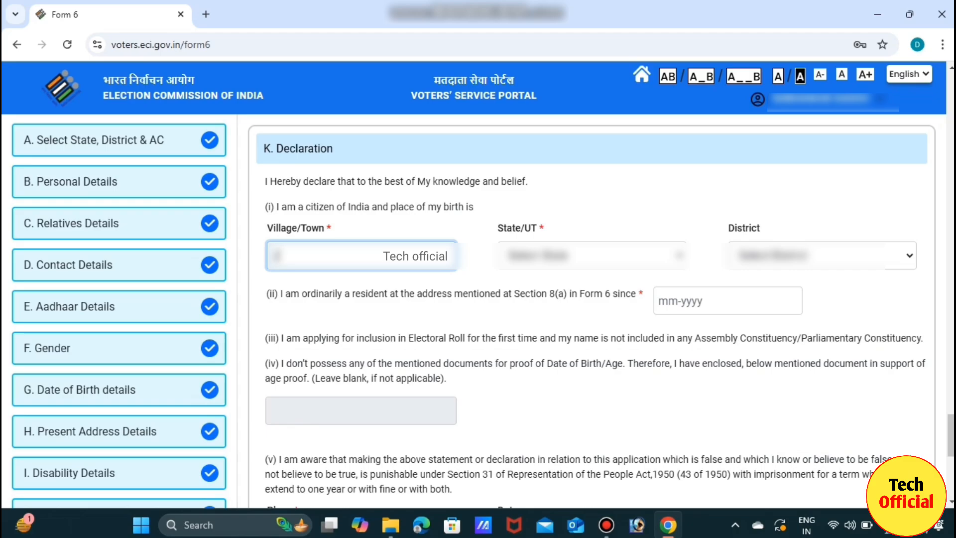
pyautogui.write('IPURAN')
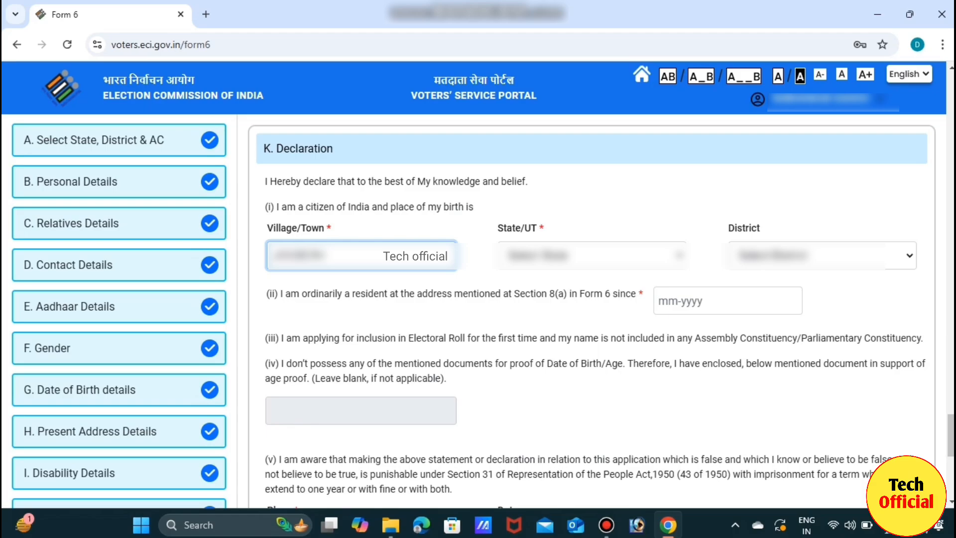
pyautogui.click(592, 255)
pyautogui.click(710, 235)
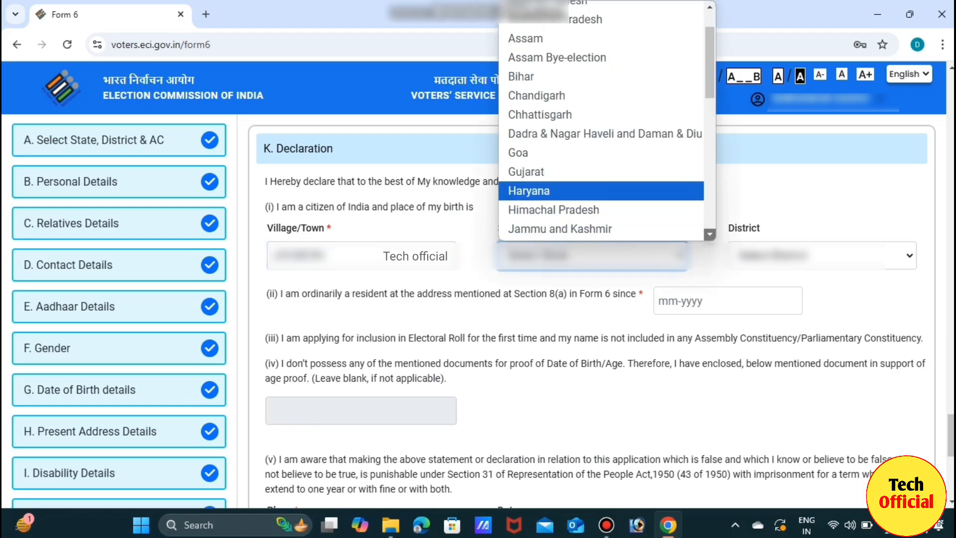
pyautogui.scroll(-8, 710, 235)
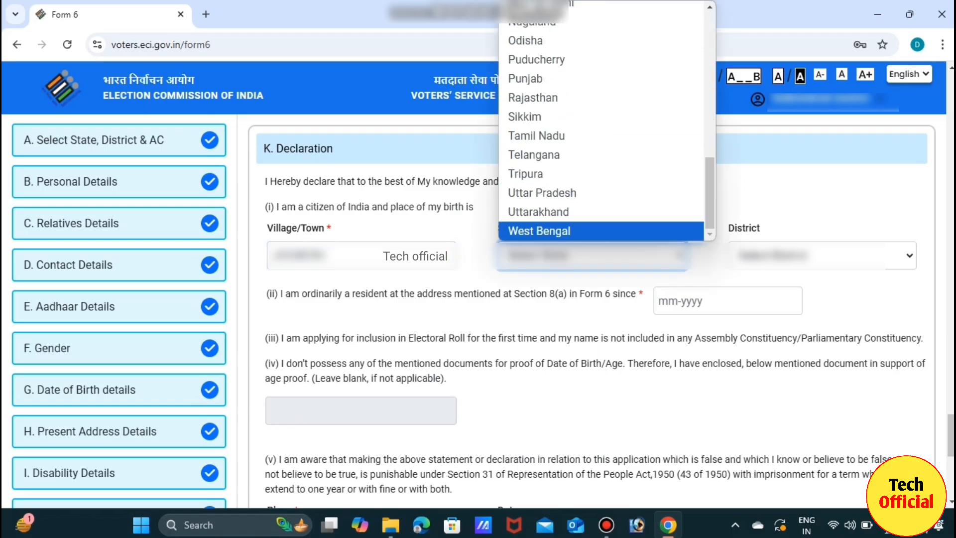
pyautogui.click(601, 231)
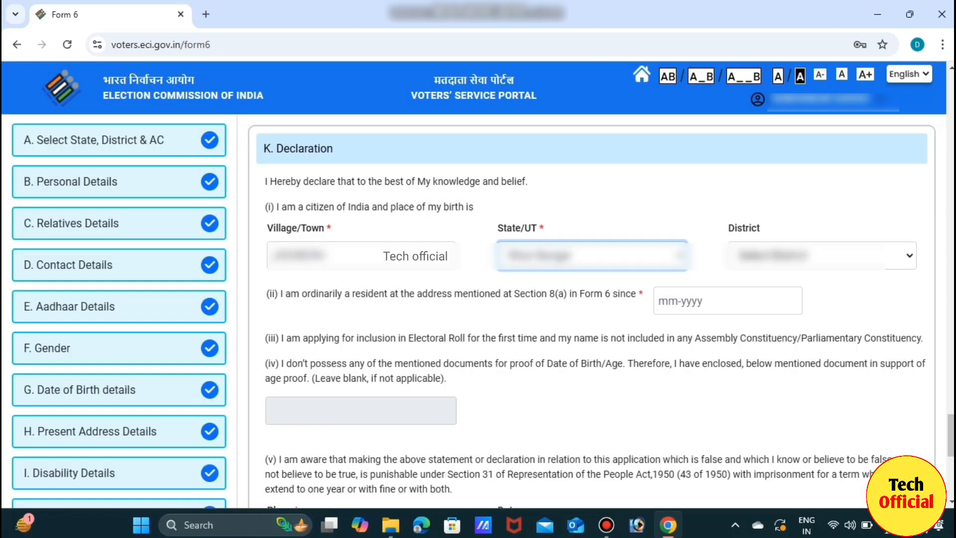
pyautogui.click(822, 256)
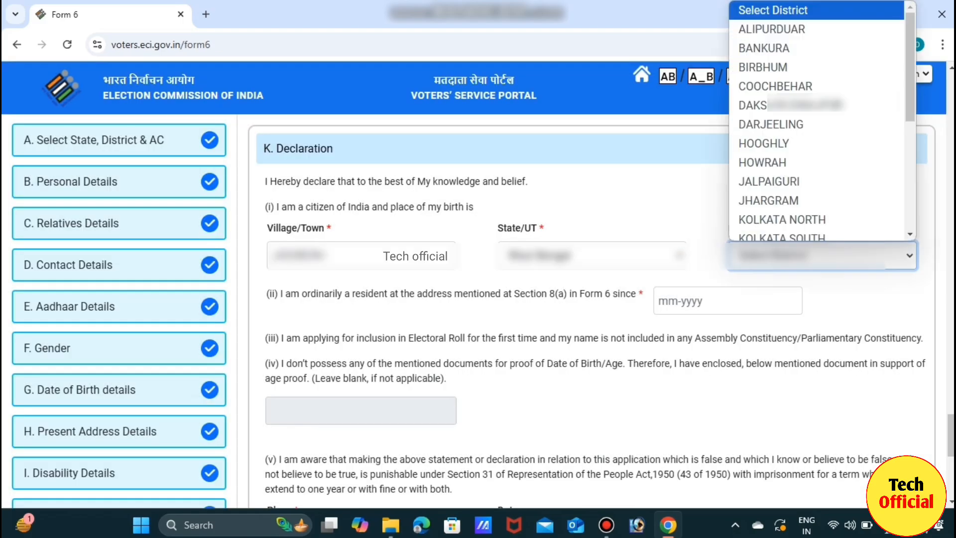
pyautogui.scroll(-5, 821, 119)
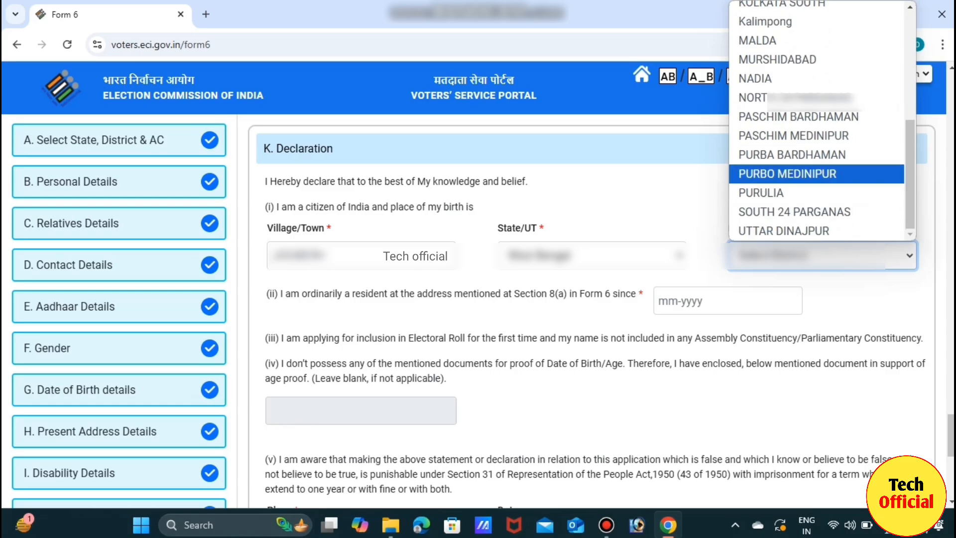
pyautogui.click(786, 174)
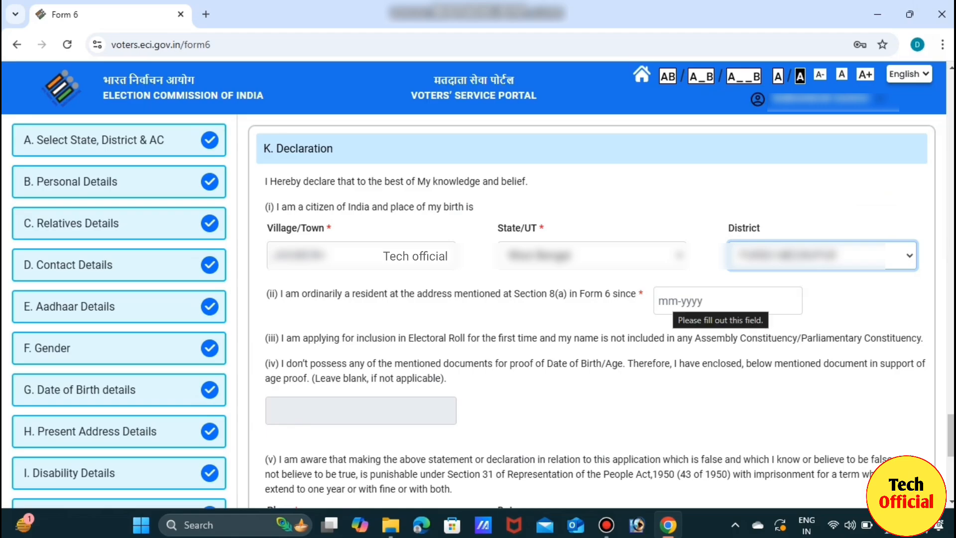
pyautogui.click(678, 302)
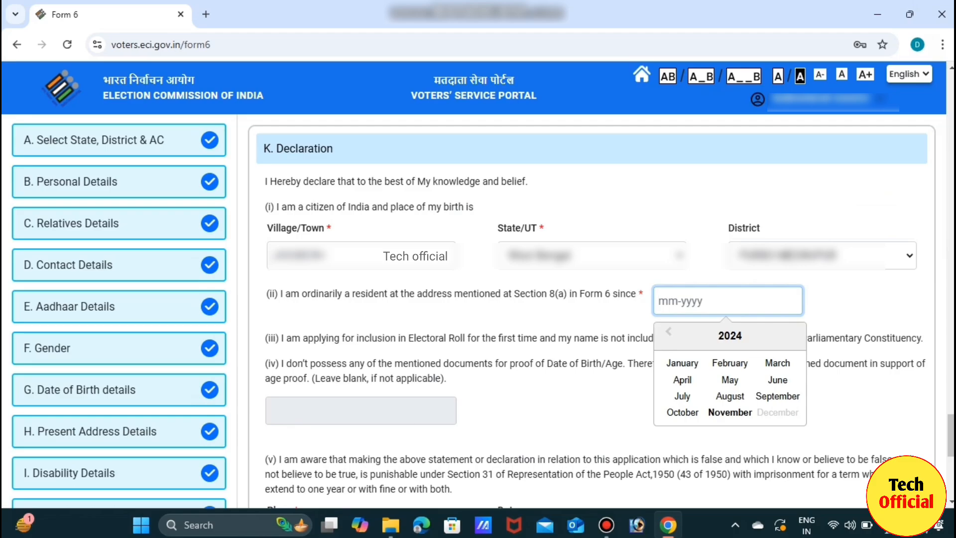
pyautogui.hotkey('ctrl', 'v')
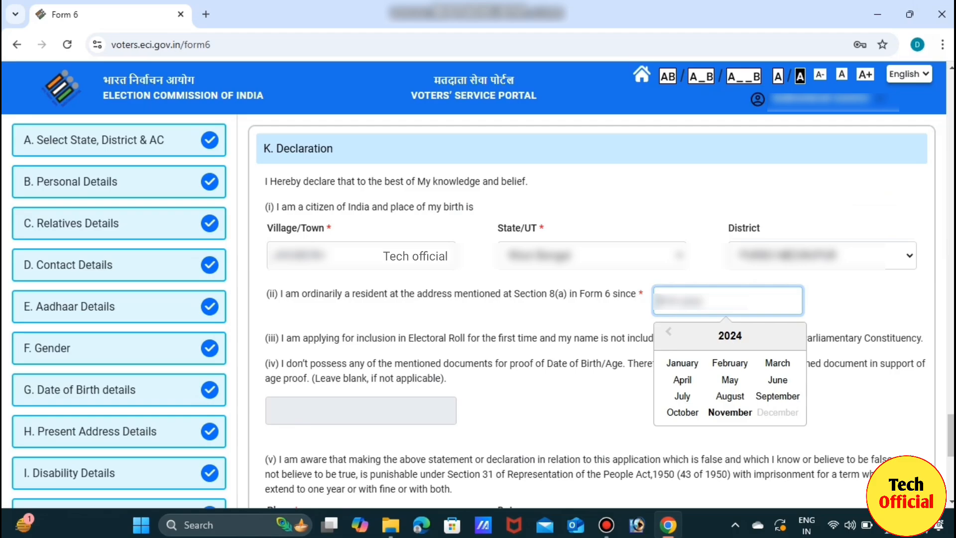
pyautogui.click(683, 380)
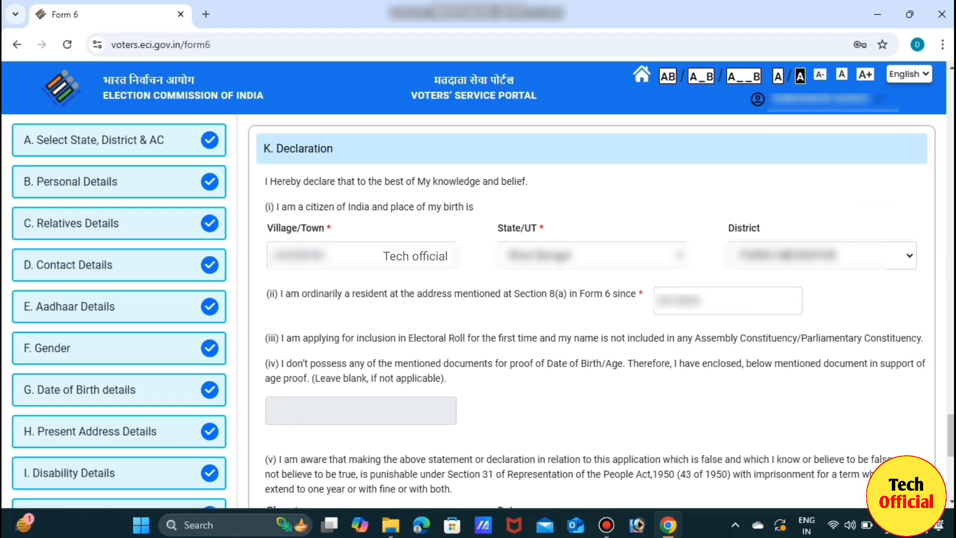
pyautogui.scroll(-5, 593, 309)
pyautogui.scroll(4, 593, 309)
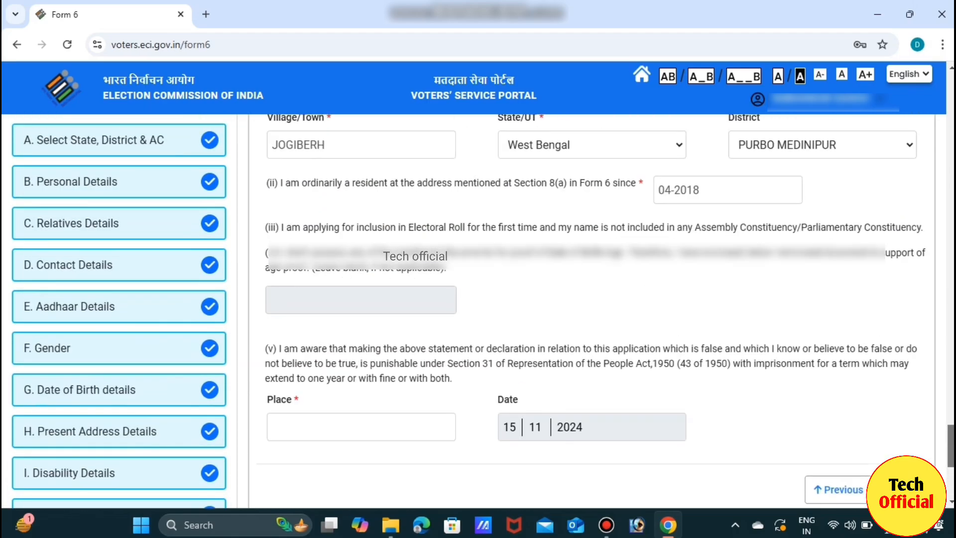
pyautogui.scroll(-3, 593, 309)
pyautogui.scroll(-3, 592, 308)
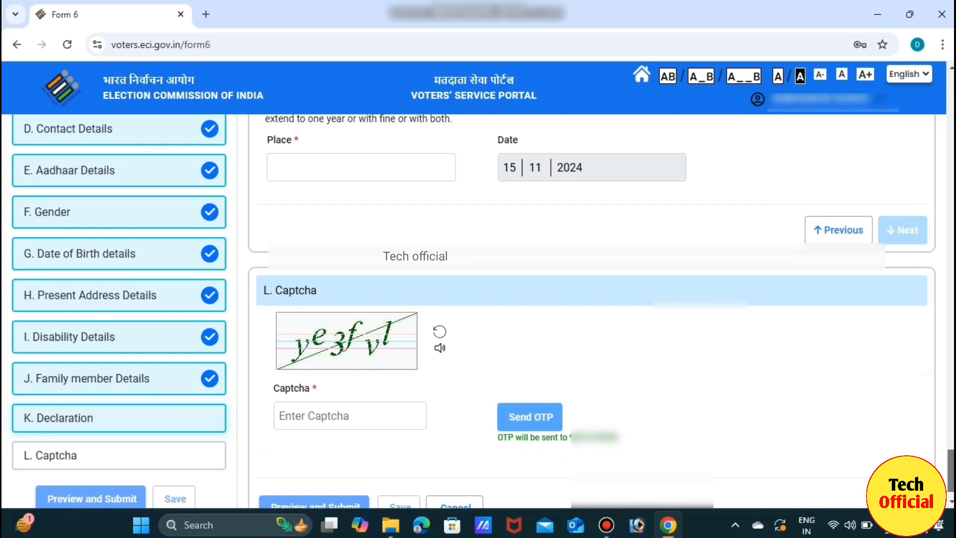
# Step: Fill in the declaration place and save the Declaration section
pyautogui.scroll(-1, 473, 309)
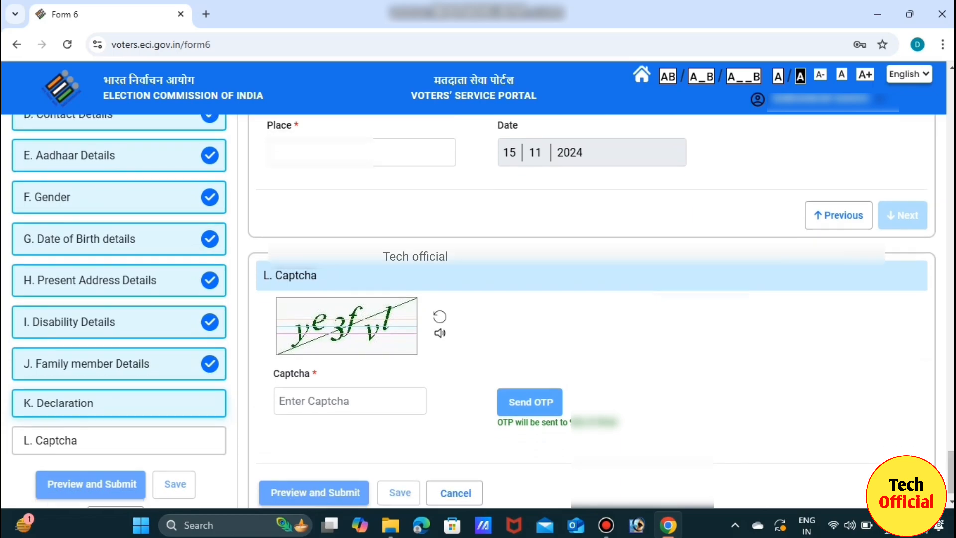
pyautogui.click(349, 152)
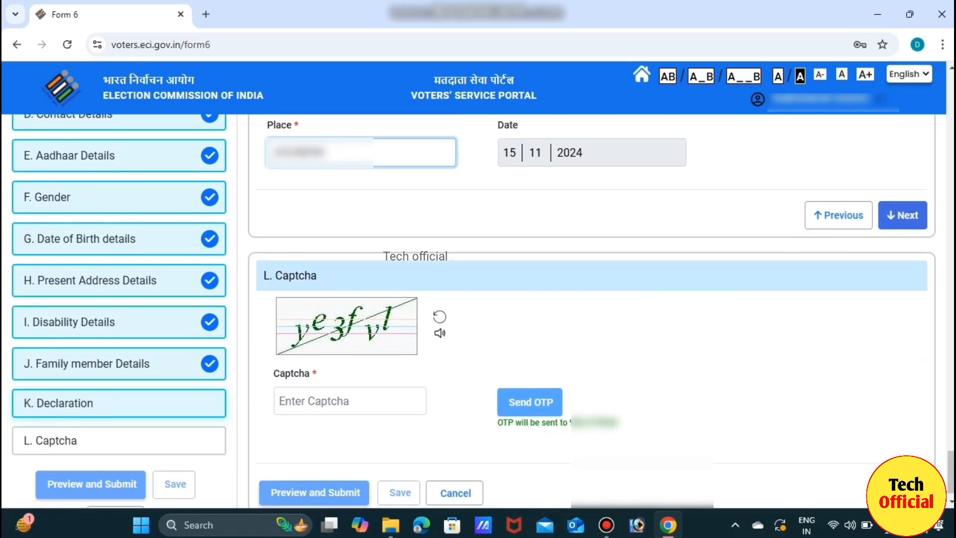
pyautogui.click(902, 215)
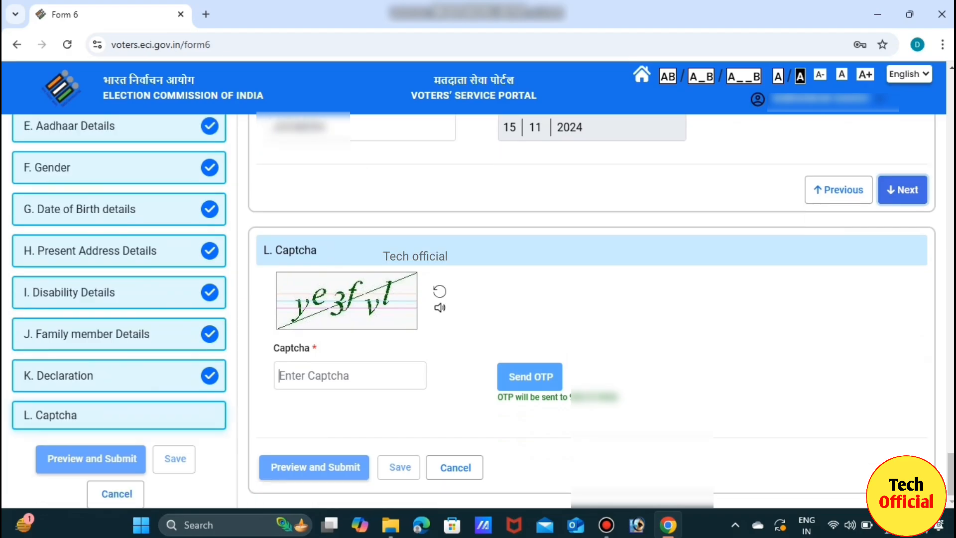
# Step: Enter the captcha and the received OTP, then open the Form 6 preview
pyautogui.click(350, 376)
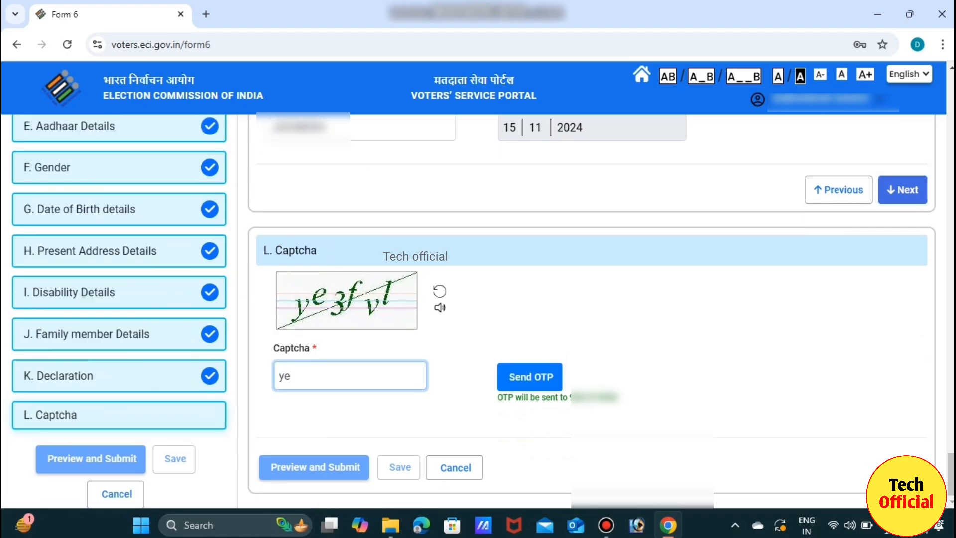
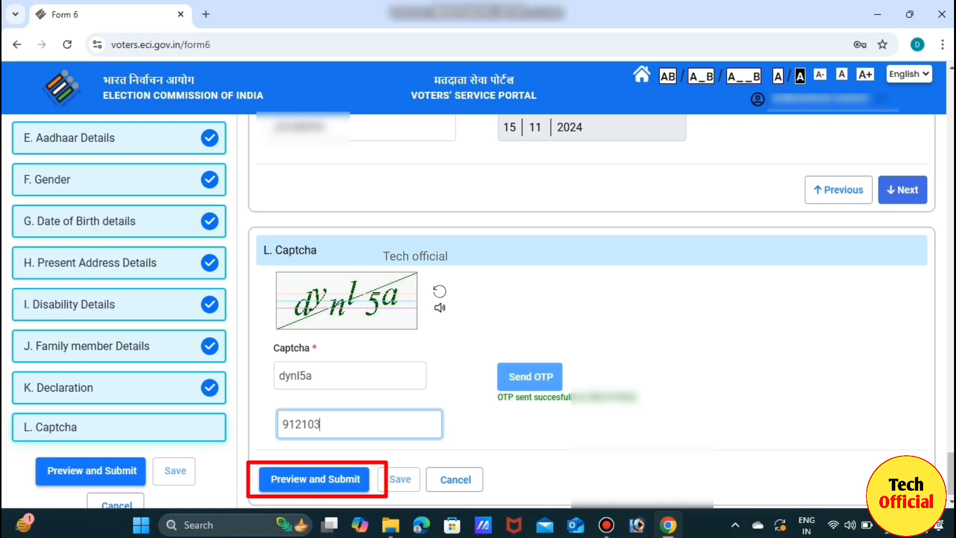
pyautogui.click(314, 479)
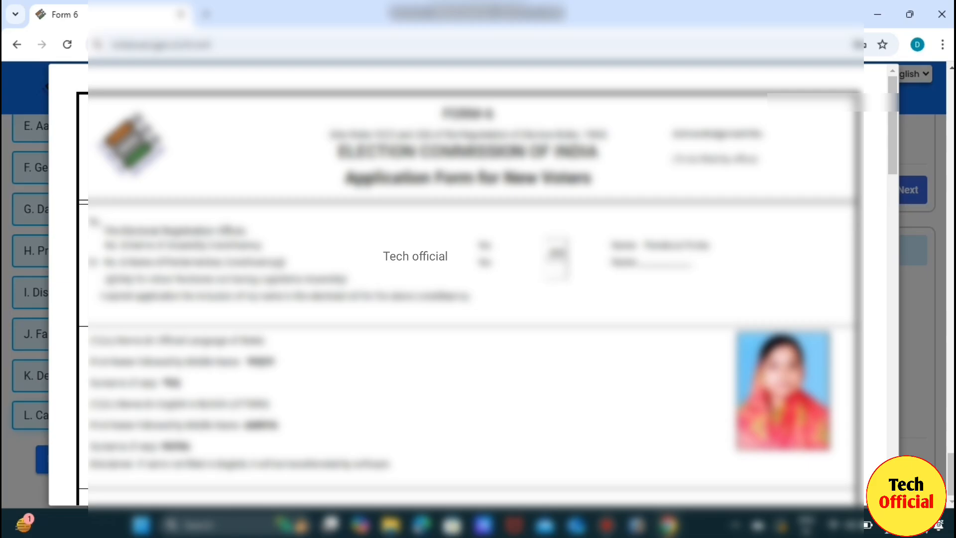
# Step: Review the Form 6 preview to the end and submit the application
pyautogui.scroll(-10, 473, 284)
pyautogui.scroll(-5, 473, 284)
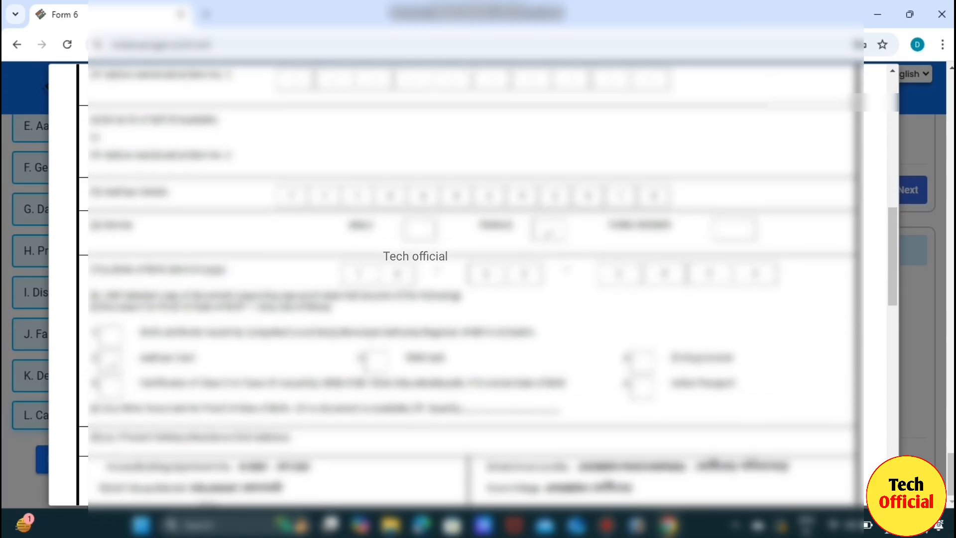
pyautogui.scroll(-8, 473, 284)
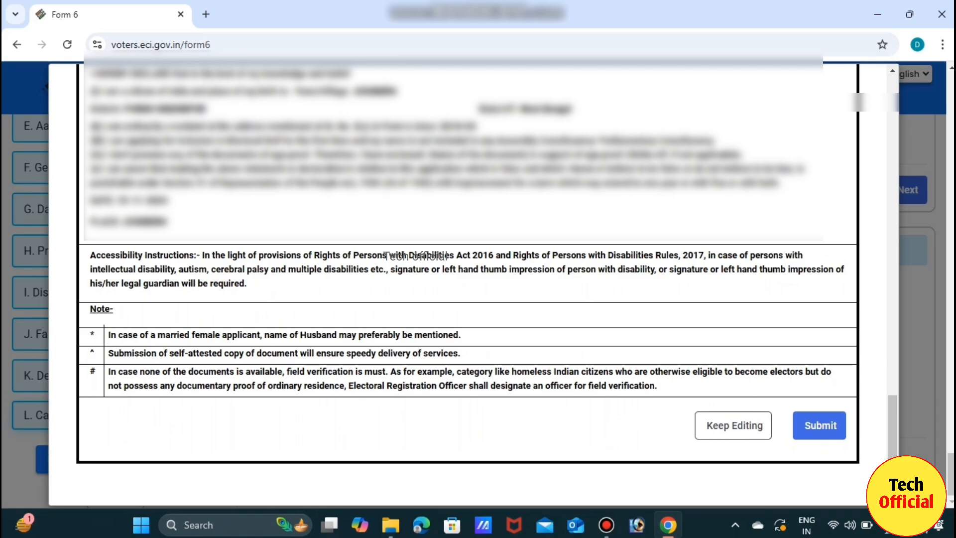
pyautogui.click(819, 426)
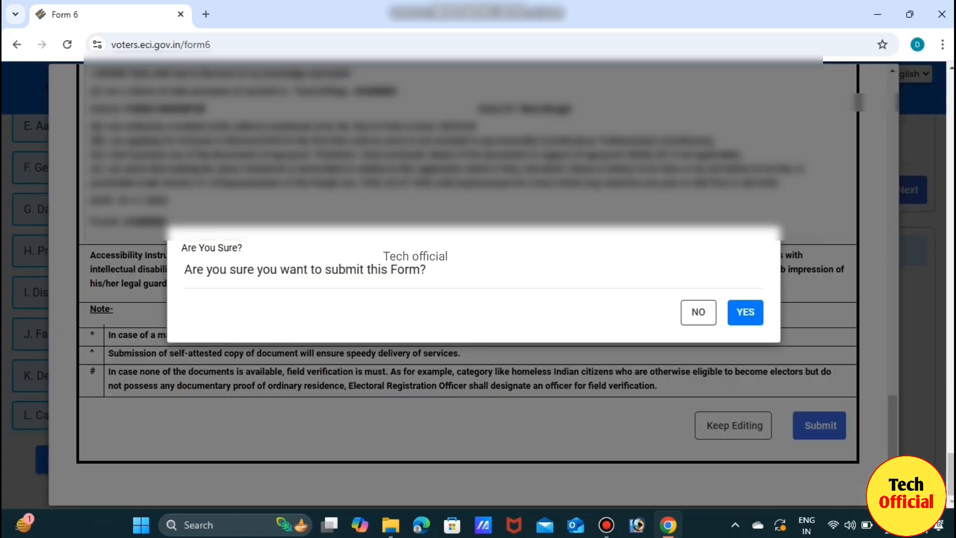